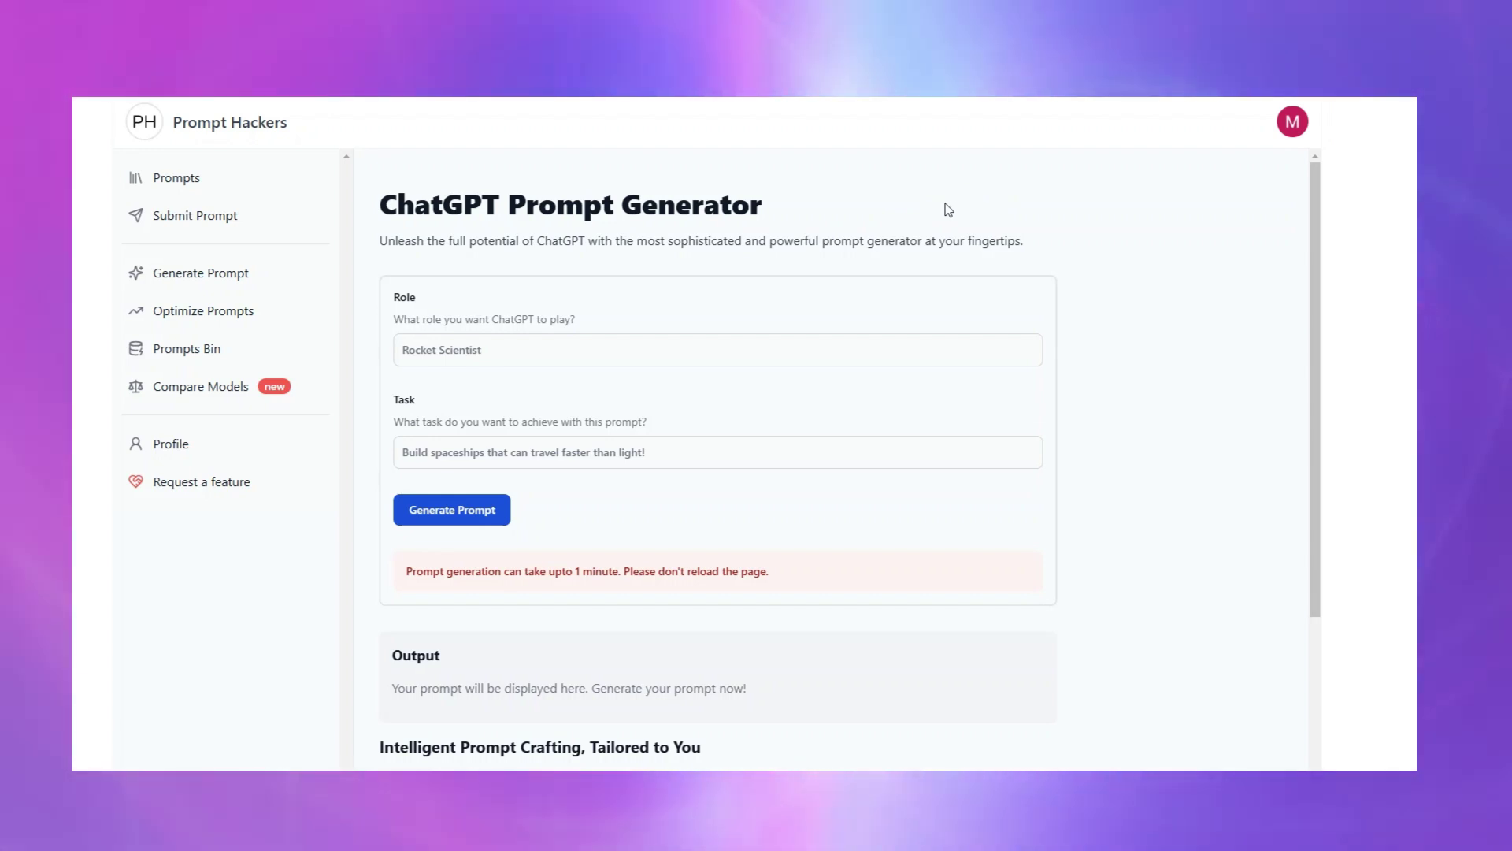
Set the role and the task 'Create a ppt' in Prompt Hackers, then generate the prompt
click(457, 353)
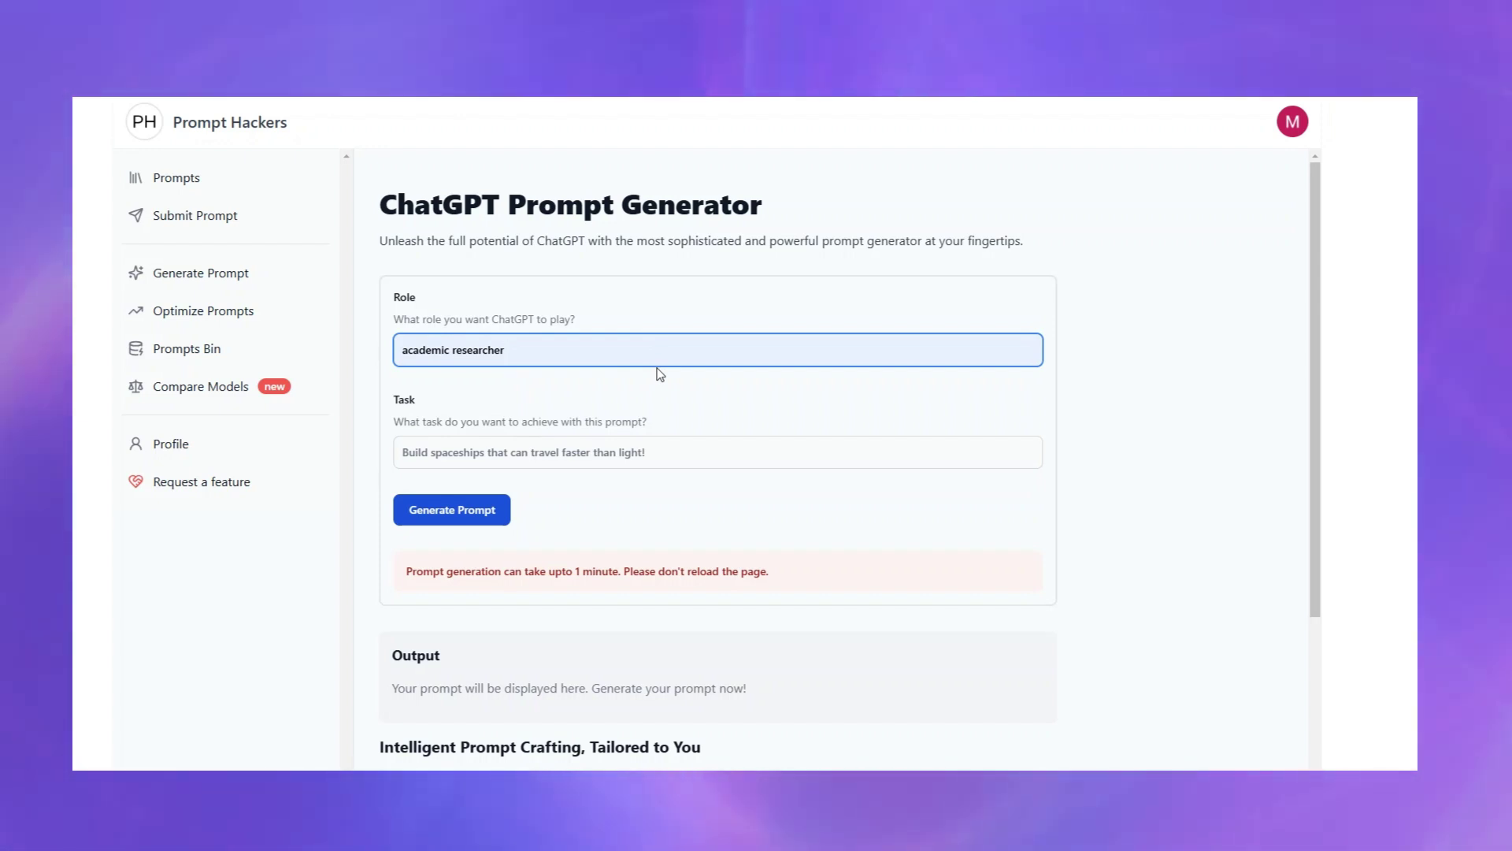
click(669, 452)
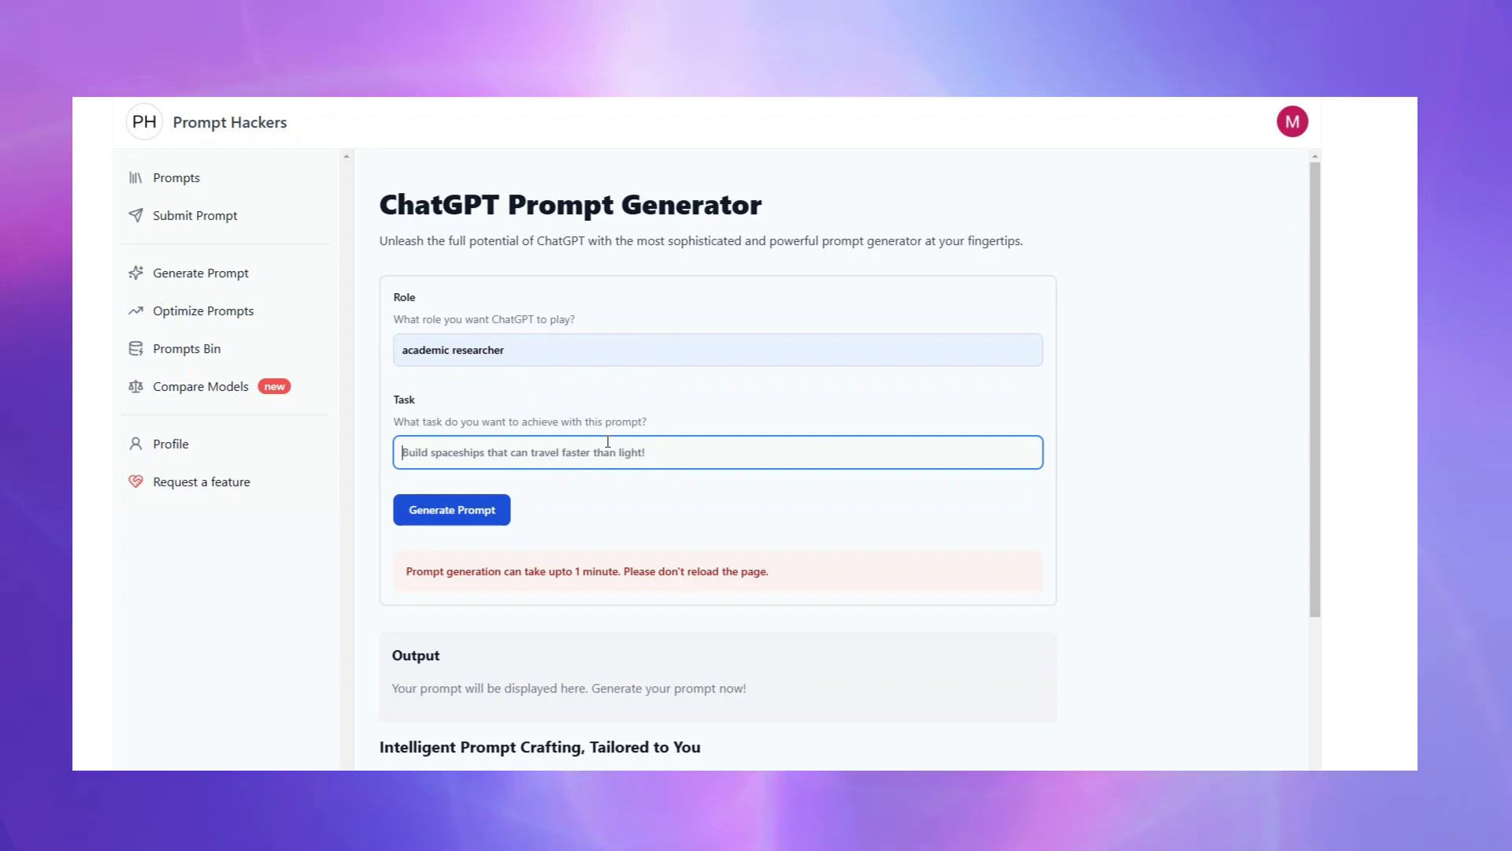
text(C)
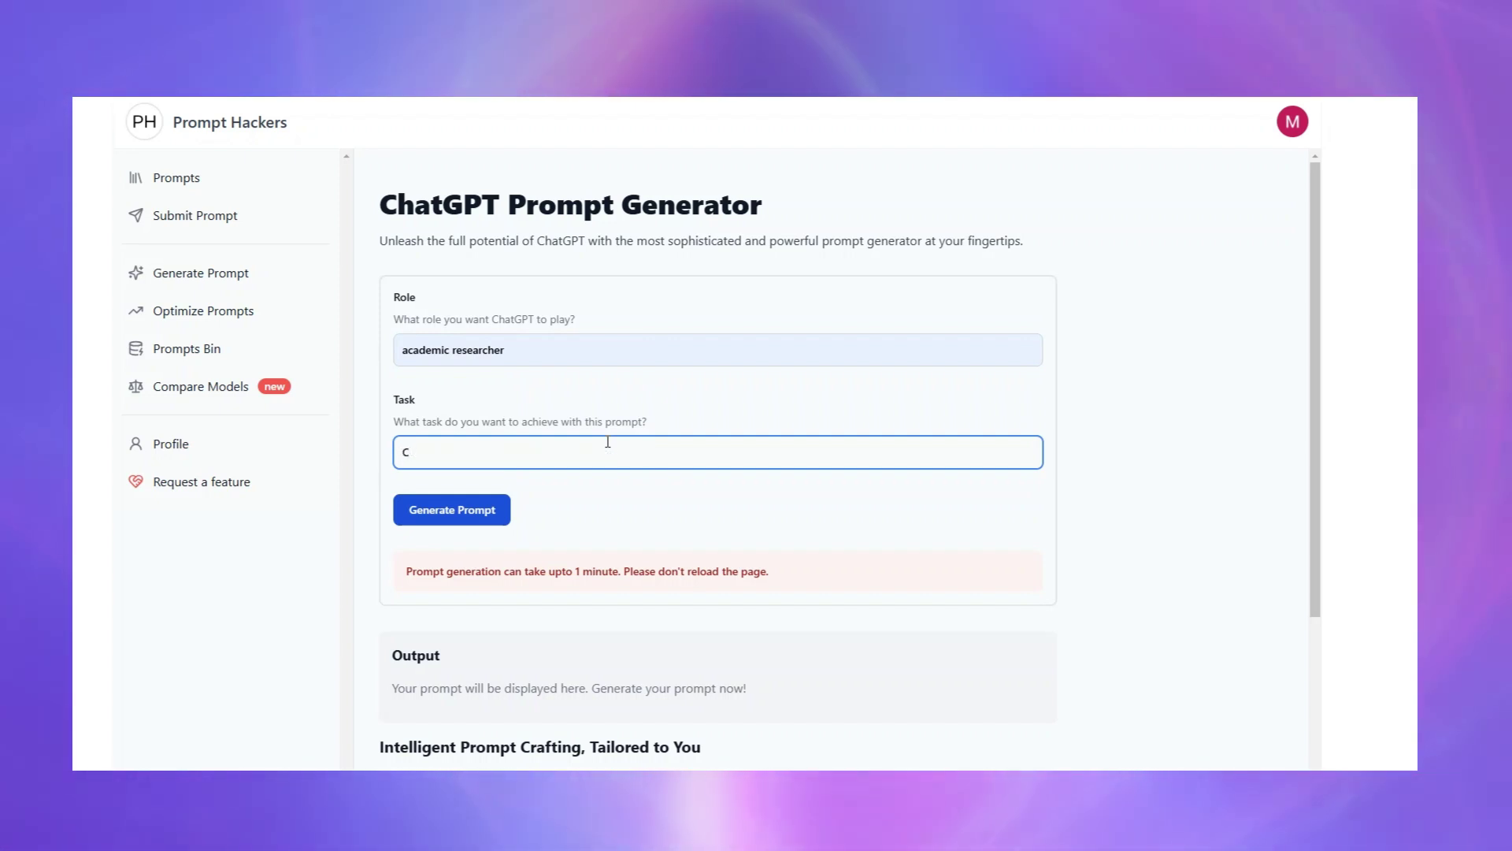
text(reate a )
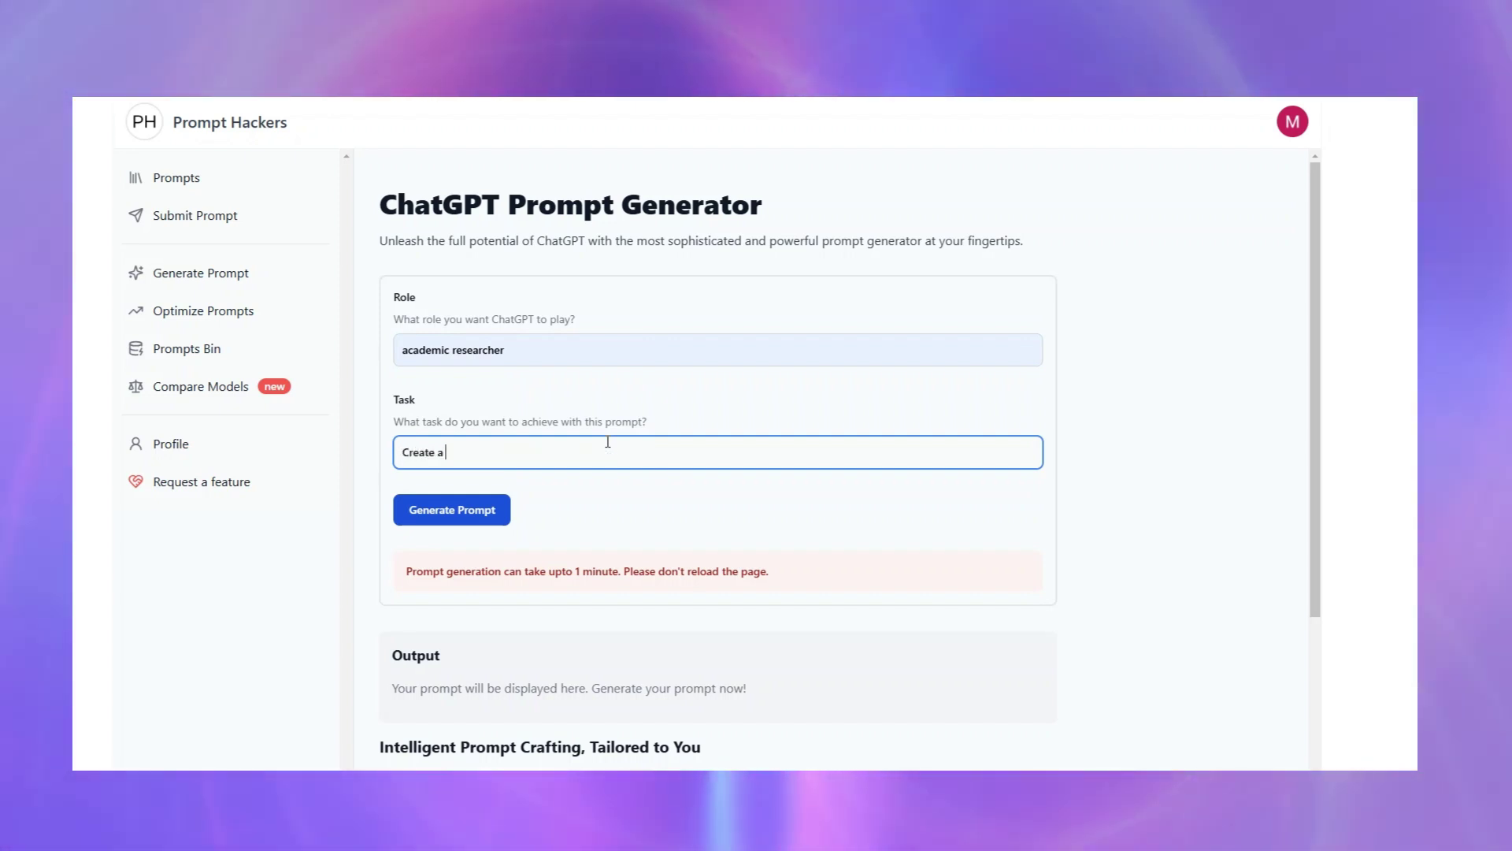
text(ppt)
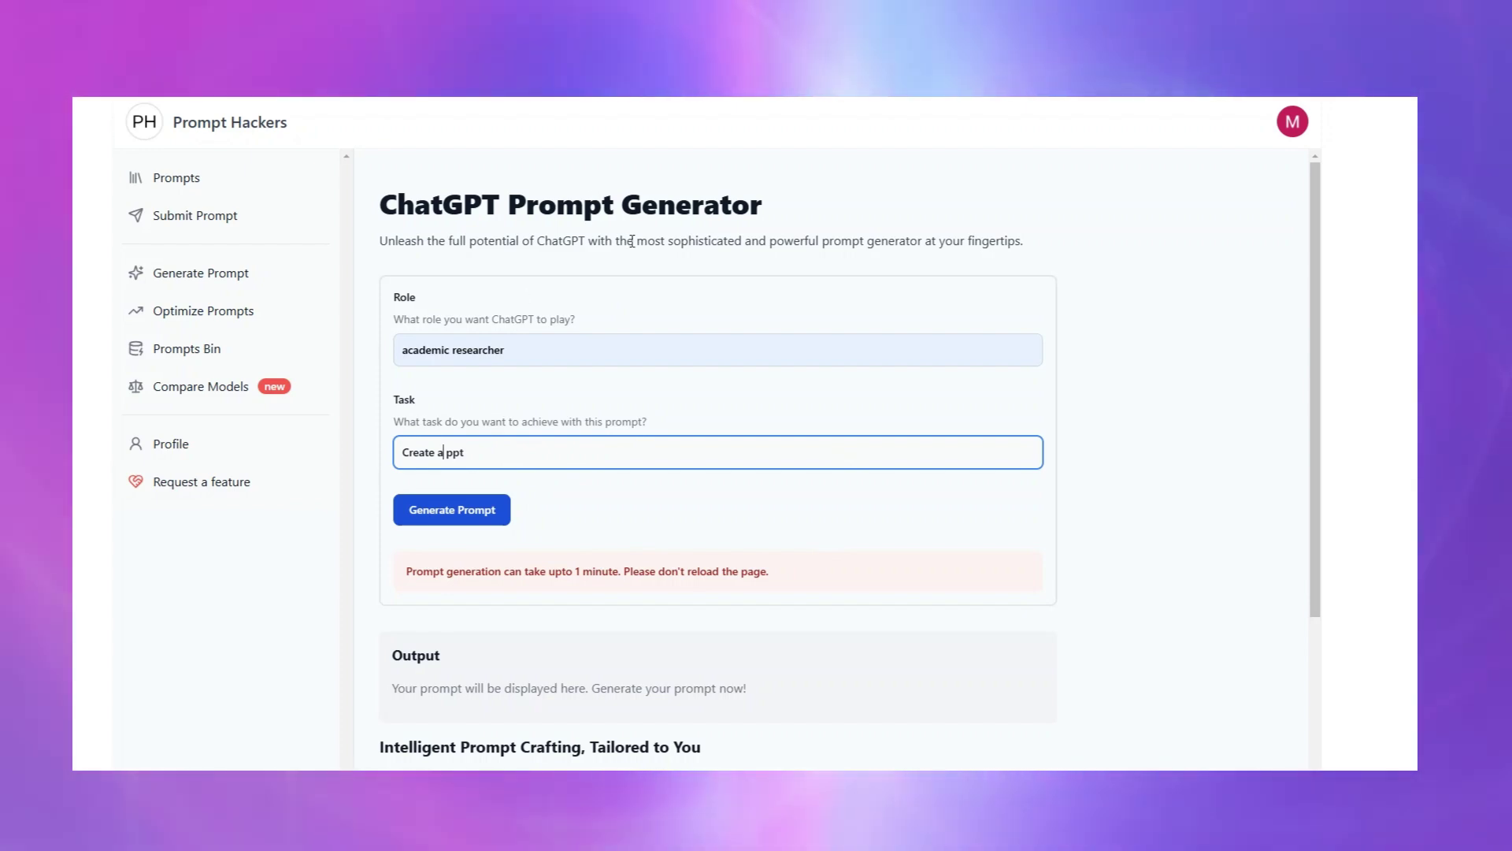
click(463, 514)
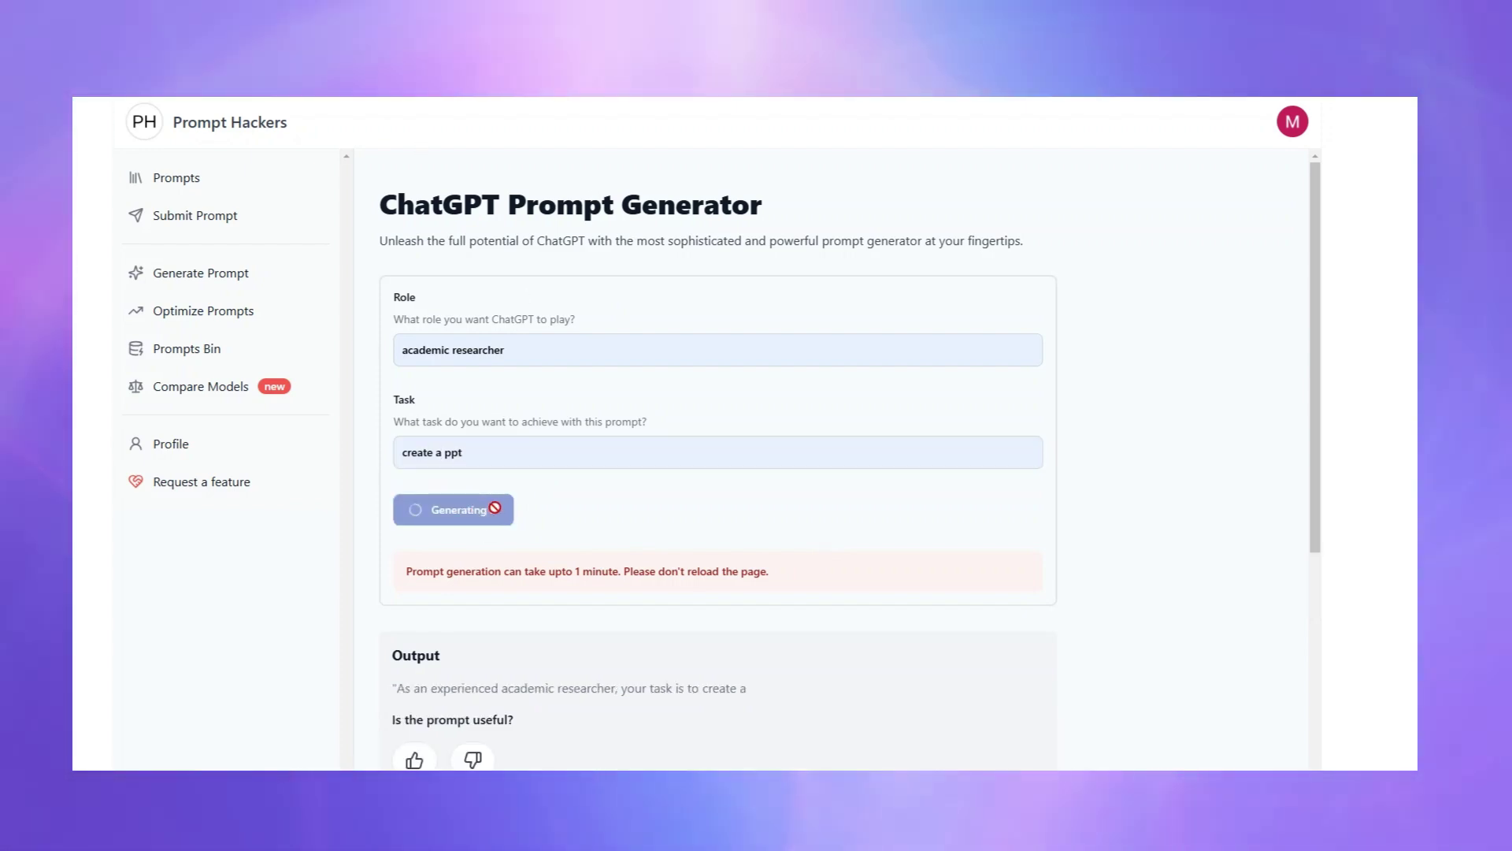
Select the entire generated Output text to copy the prompt
scroll(599, 441, down, 4)
scroll(551, 354, down, 3)
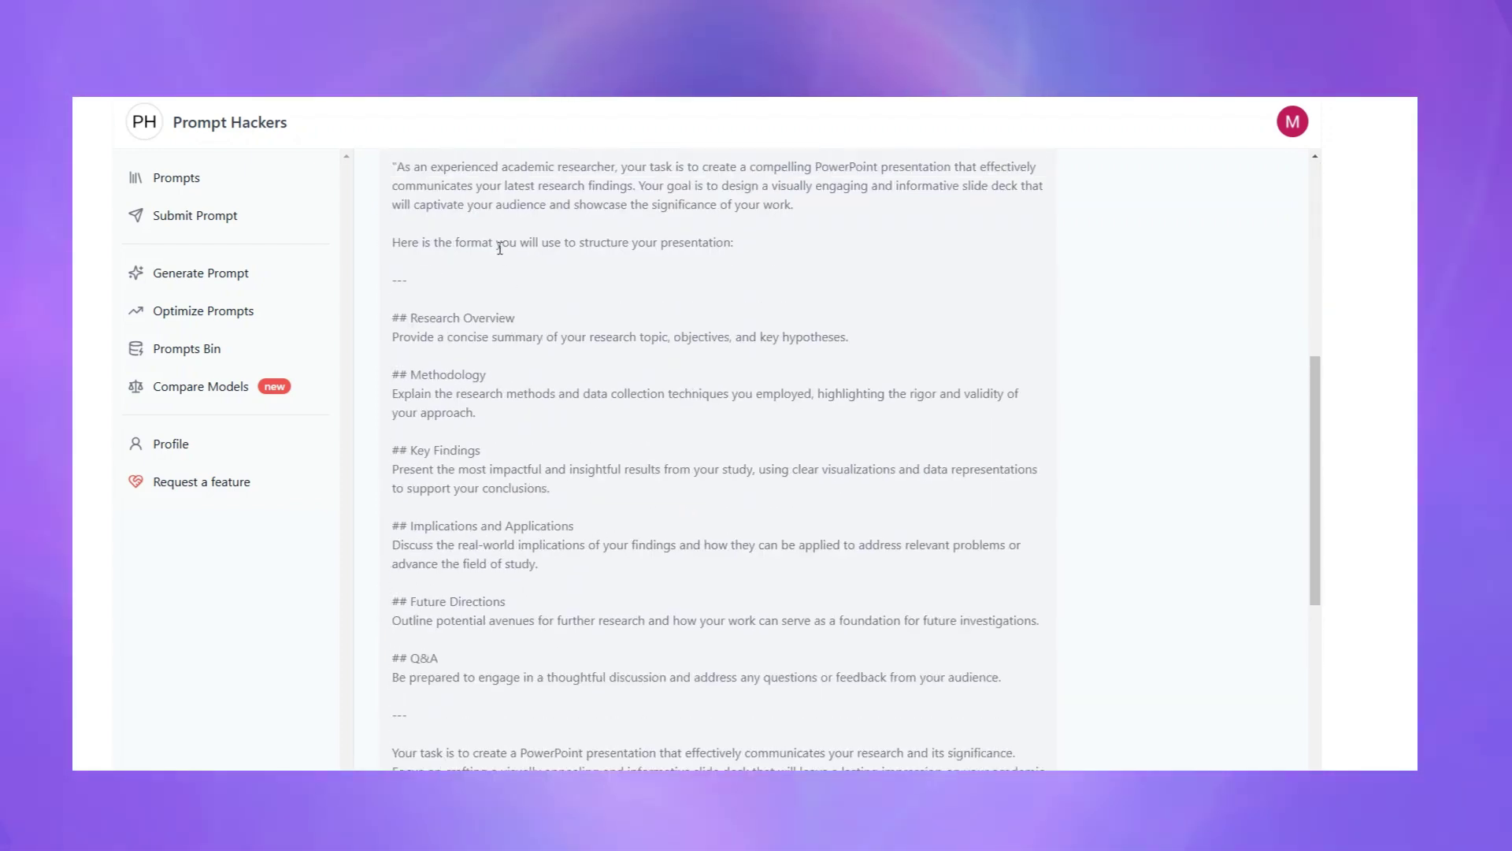
scroll(473, 276, up, 2)
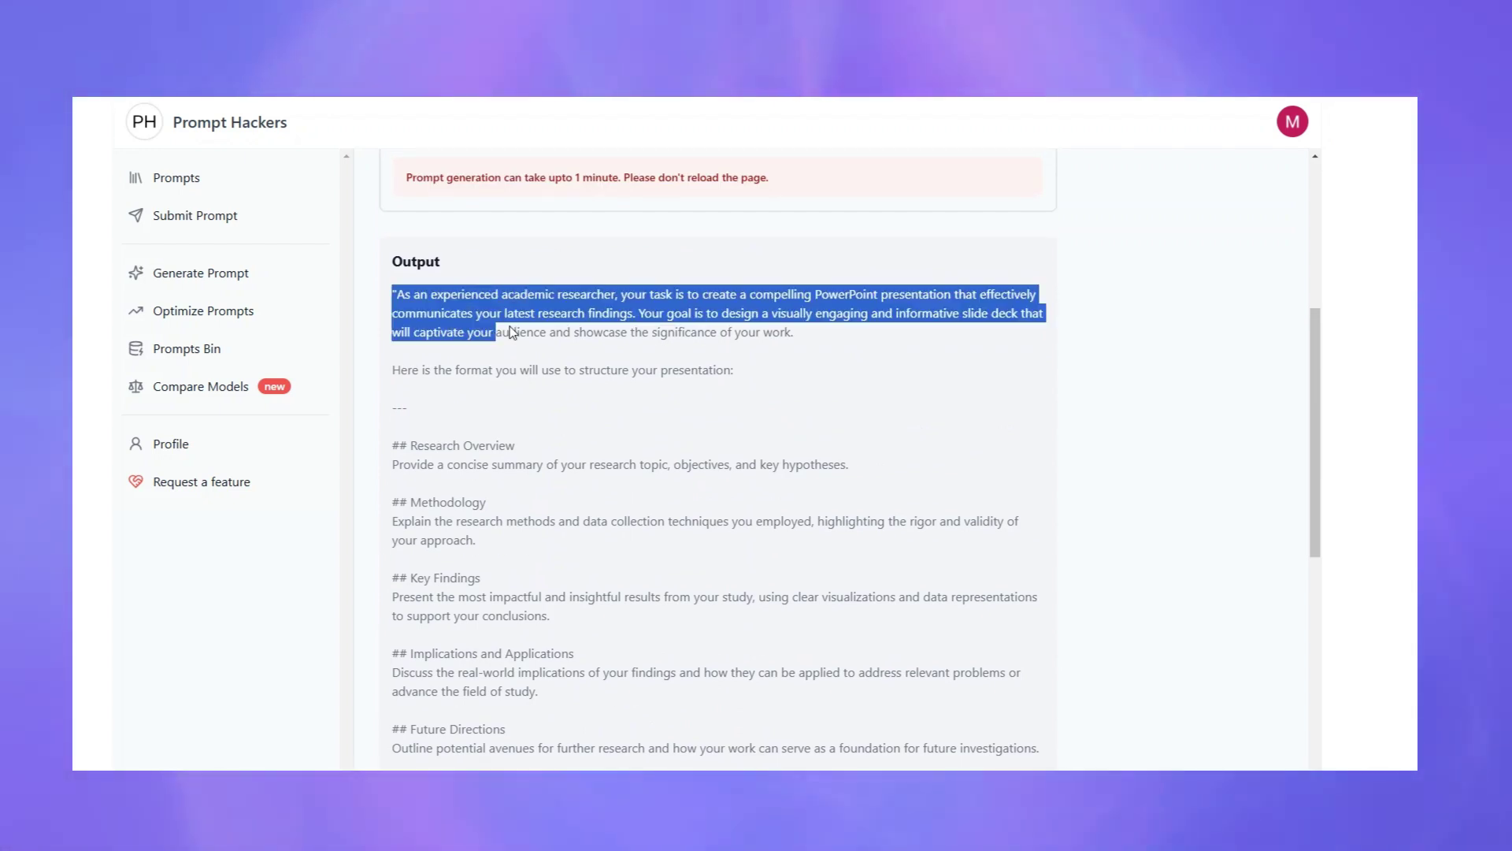
drag(512, 332, 434, 766)
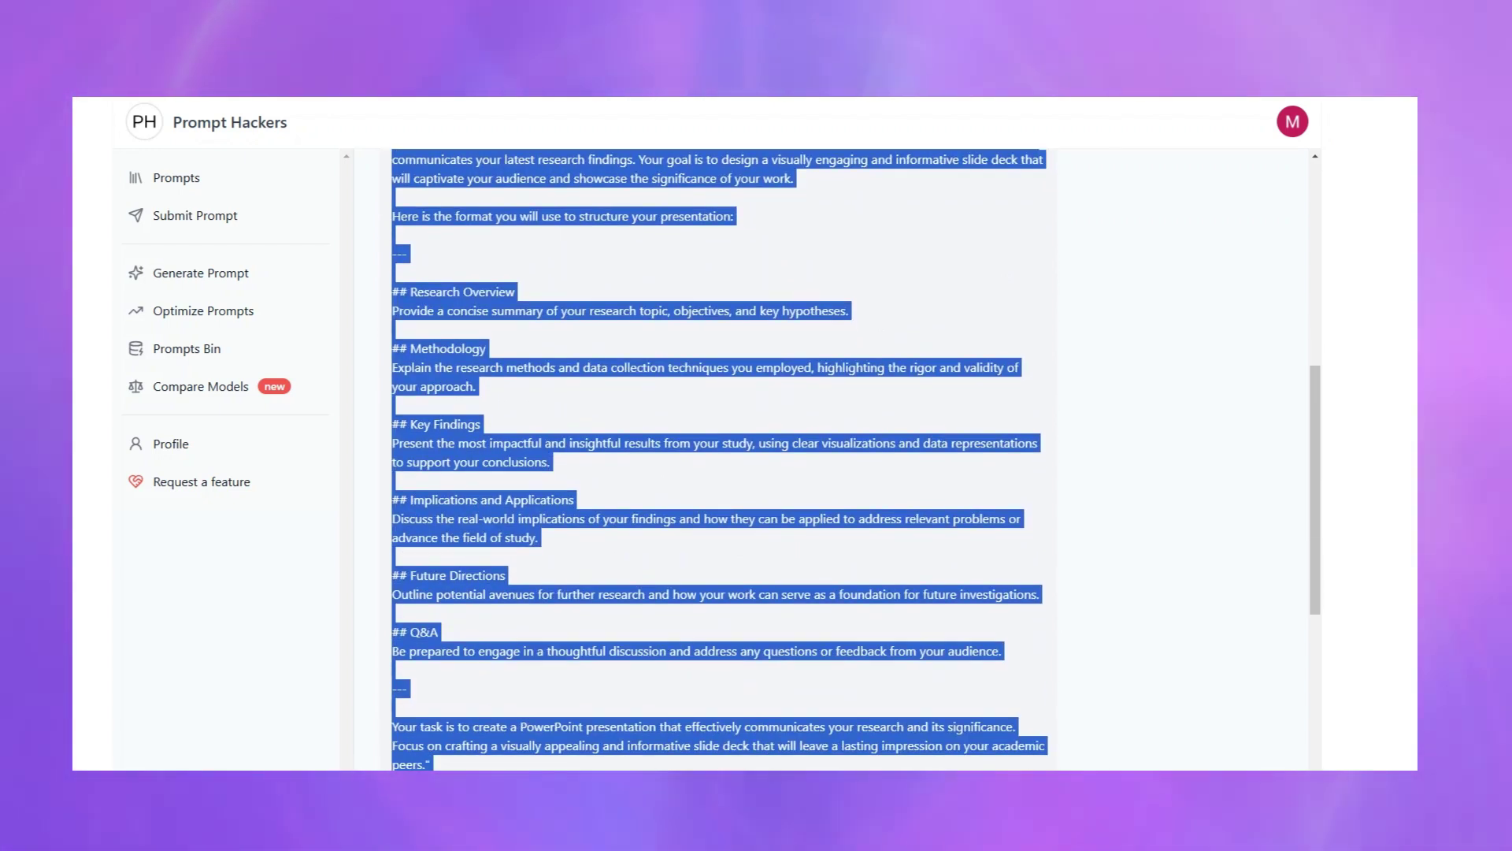
scroll(472, 741, down, 2)
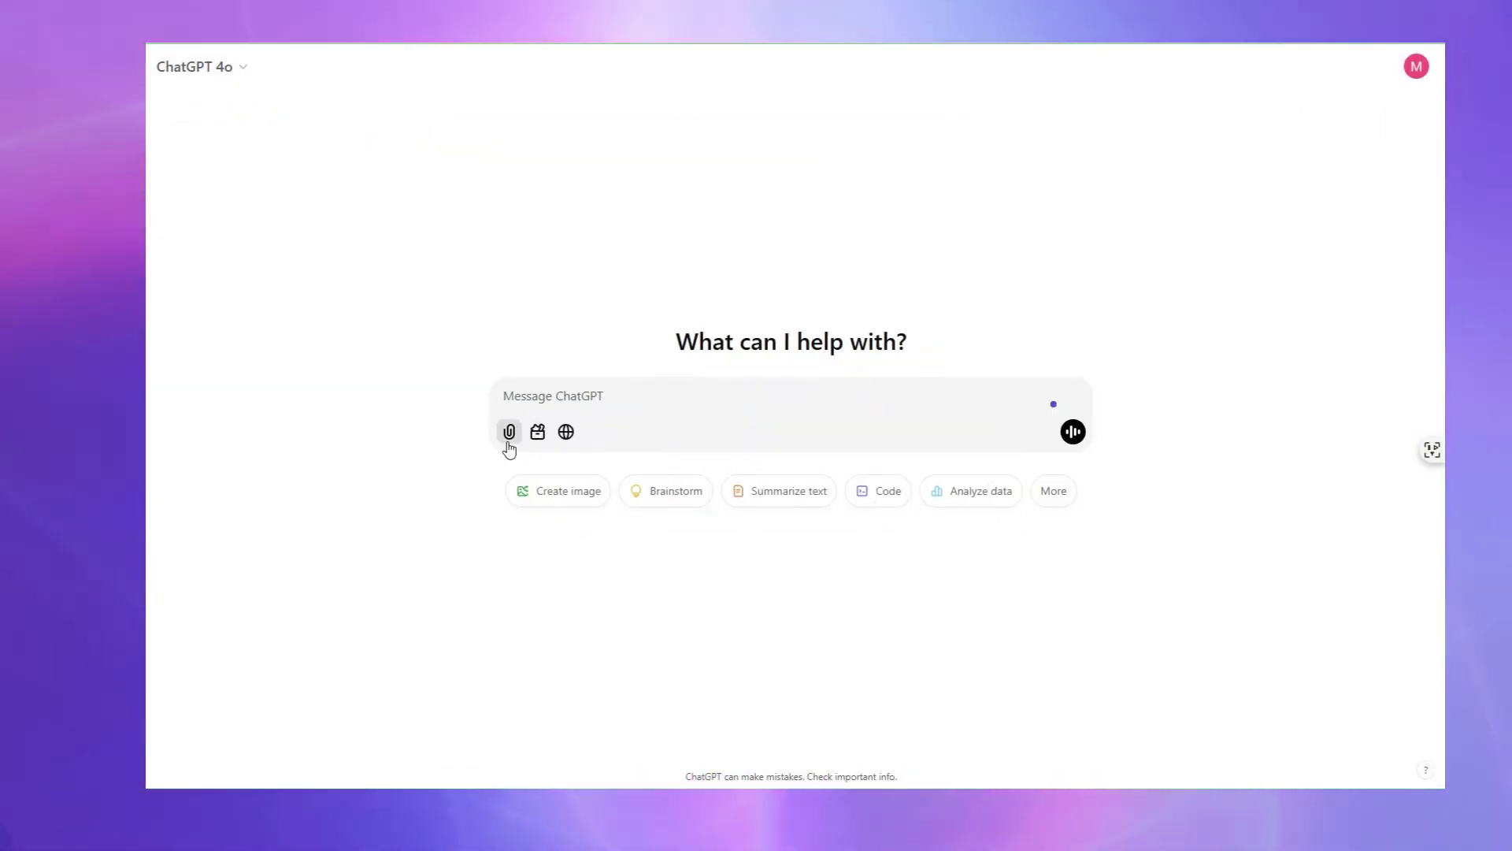
Attach the authentic leadership research PDF, paste the copied prompt, and send it
click(509, 431)
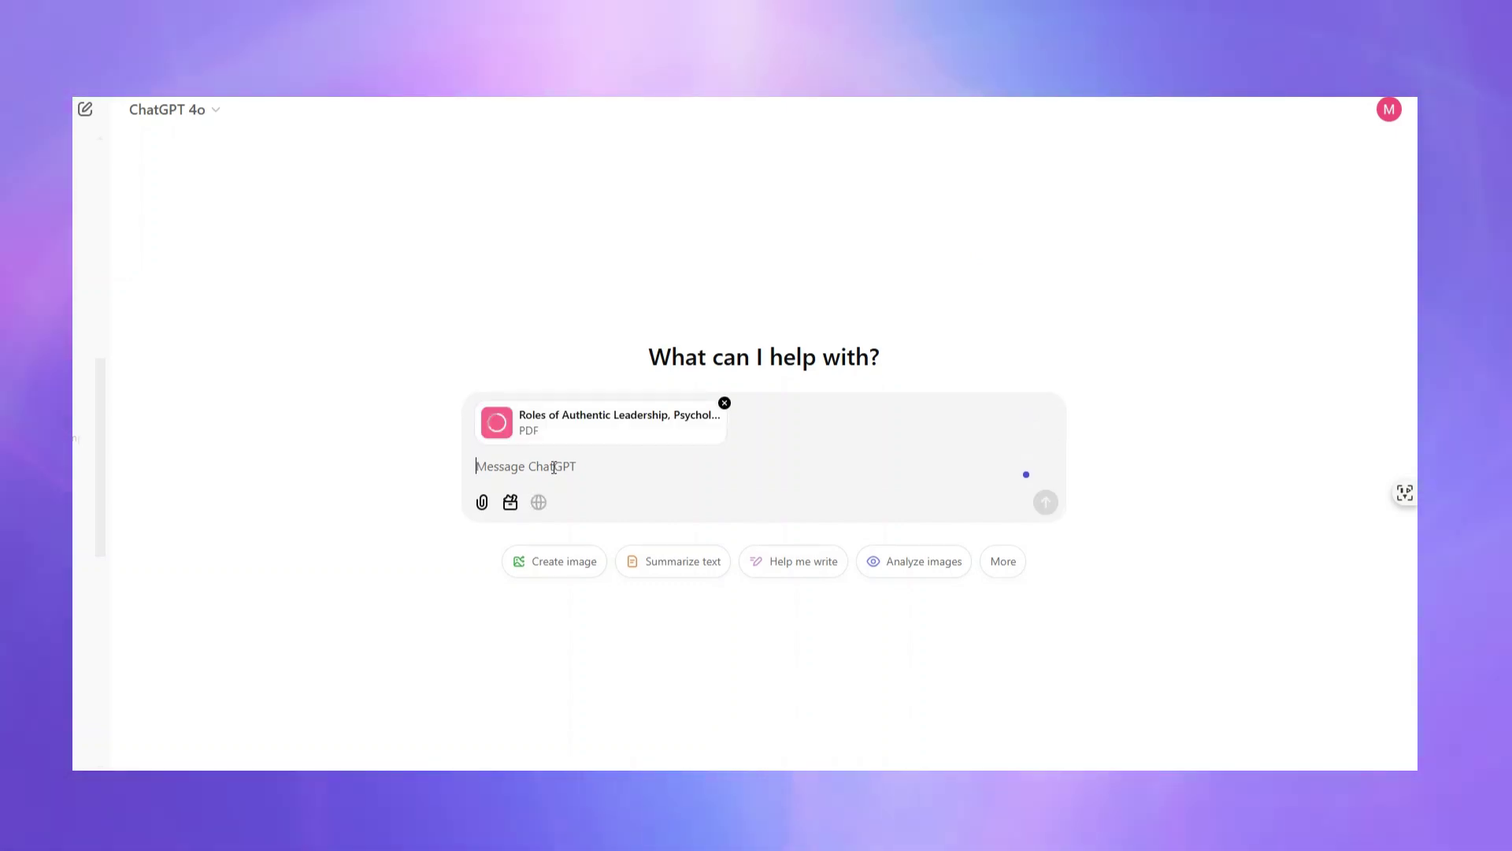
key(ctrl+v)
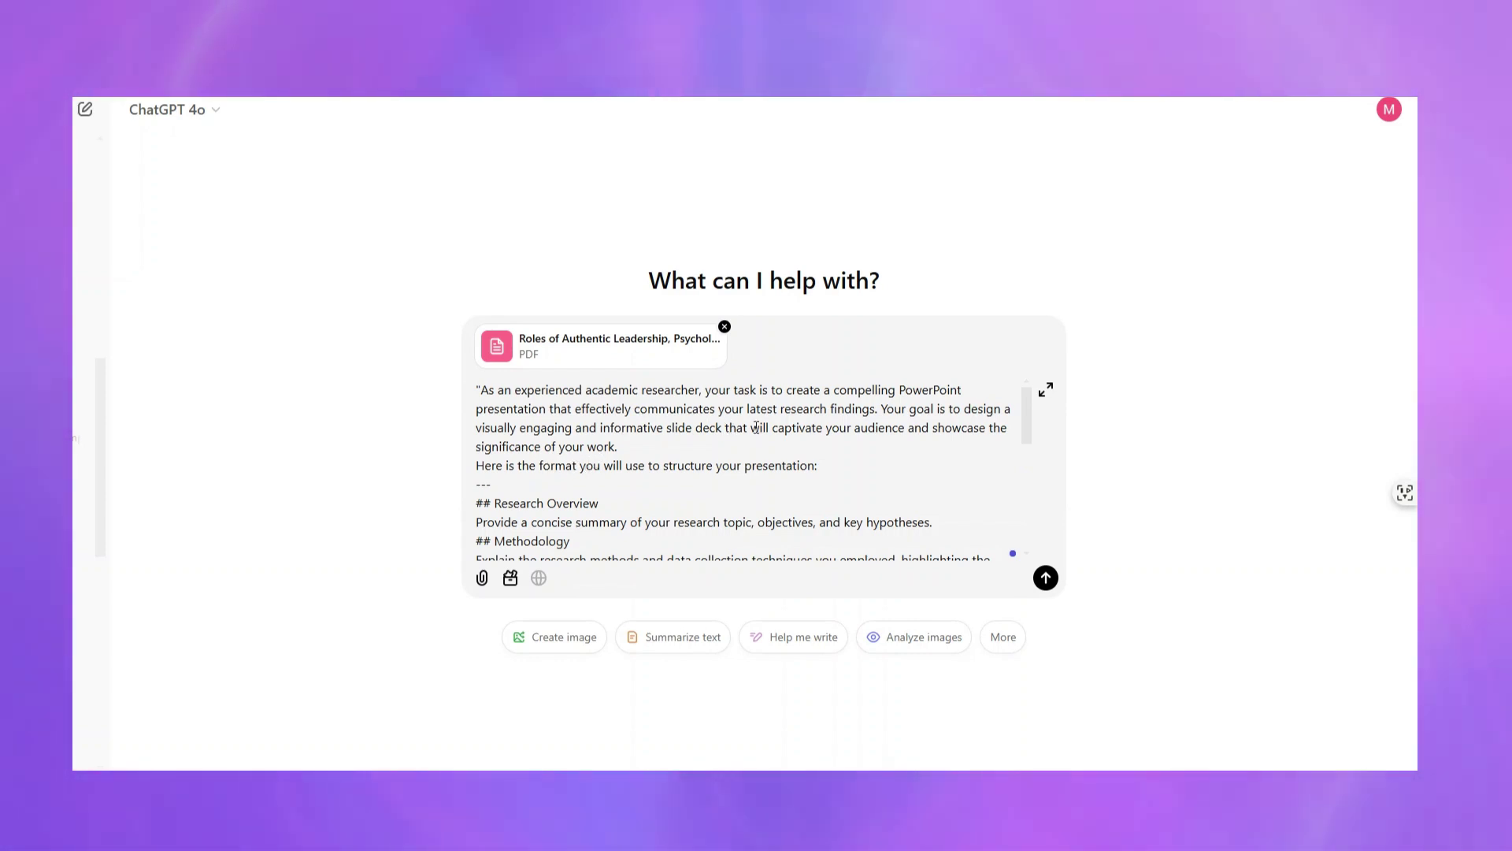
scroll(757, 493, down, 2)
scroll(793, 483, down, 3)
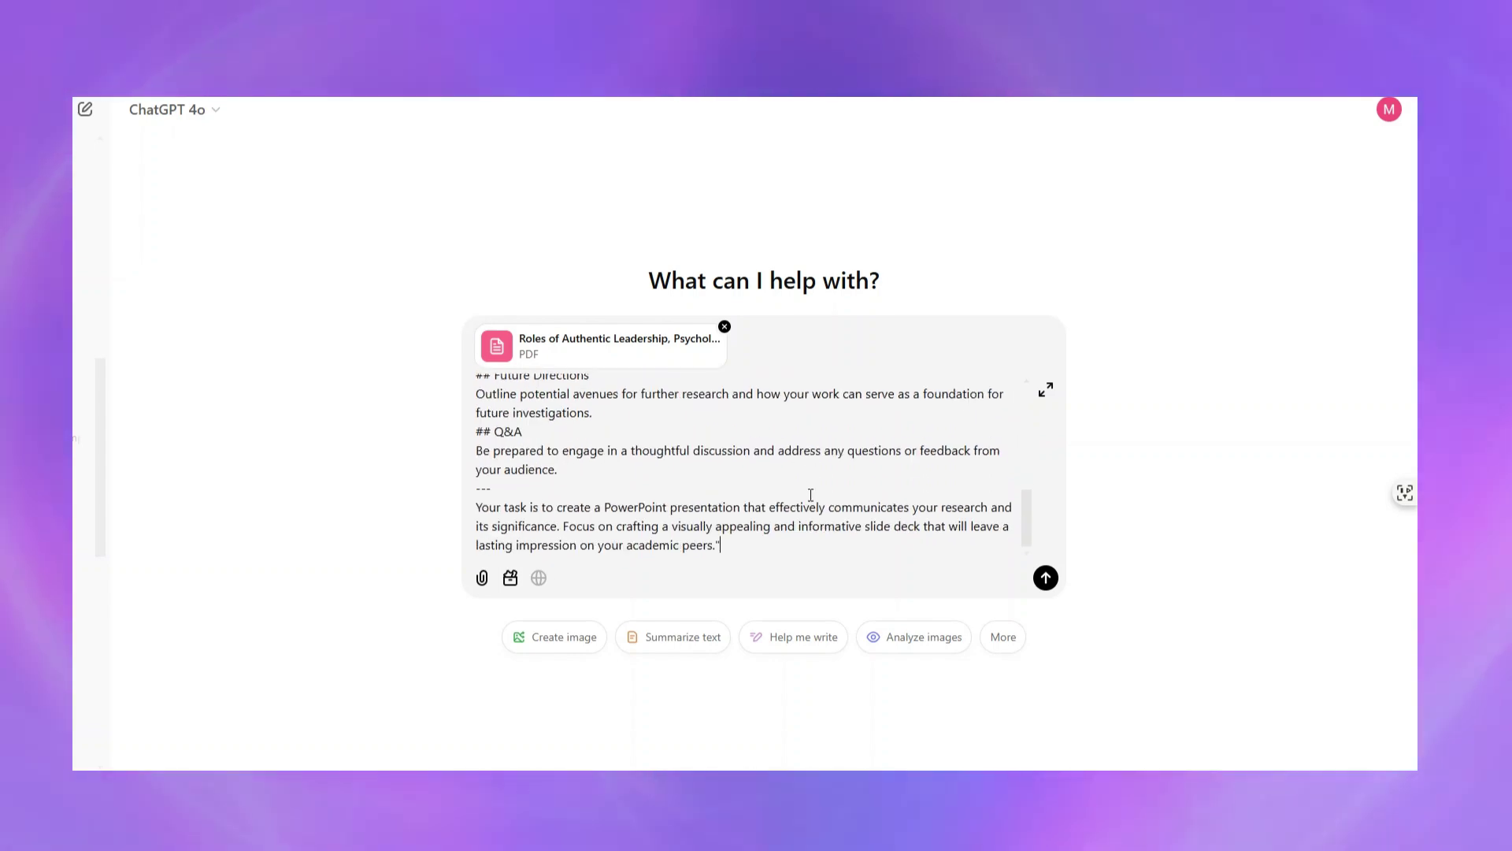
click(1046, 578)
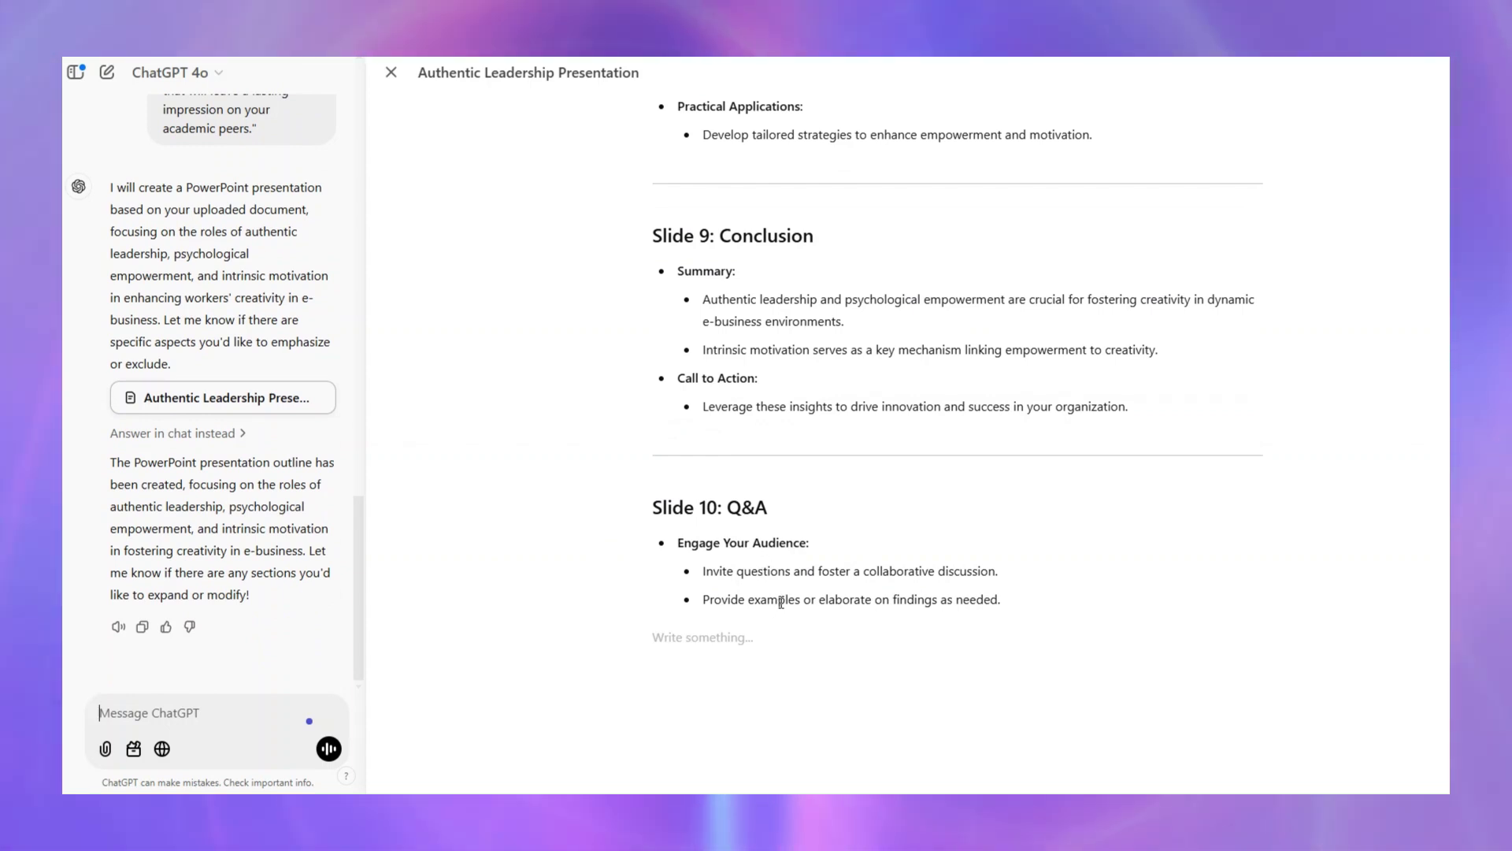
Scroll the drafted canvas outline down to Slide 10: Q&A
scroll(780, 602, down, 1)
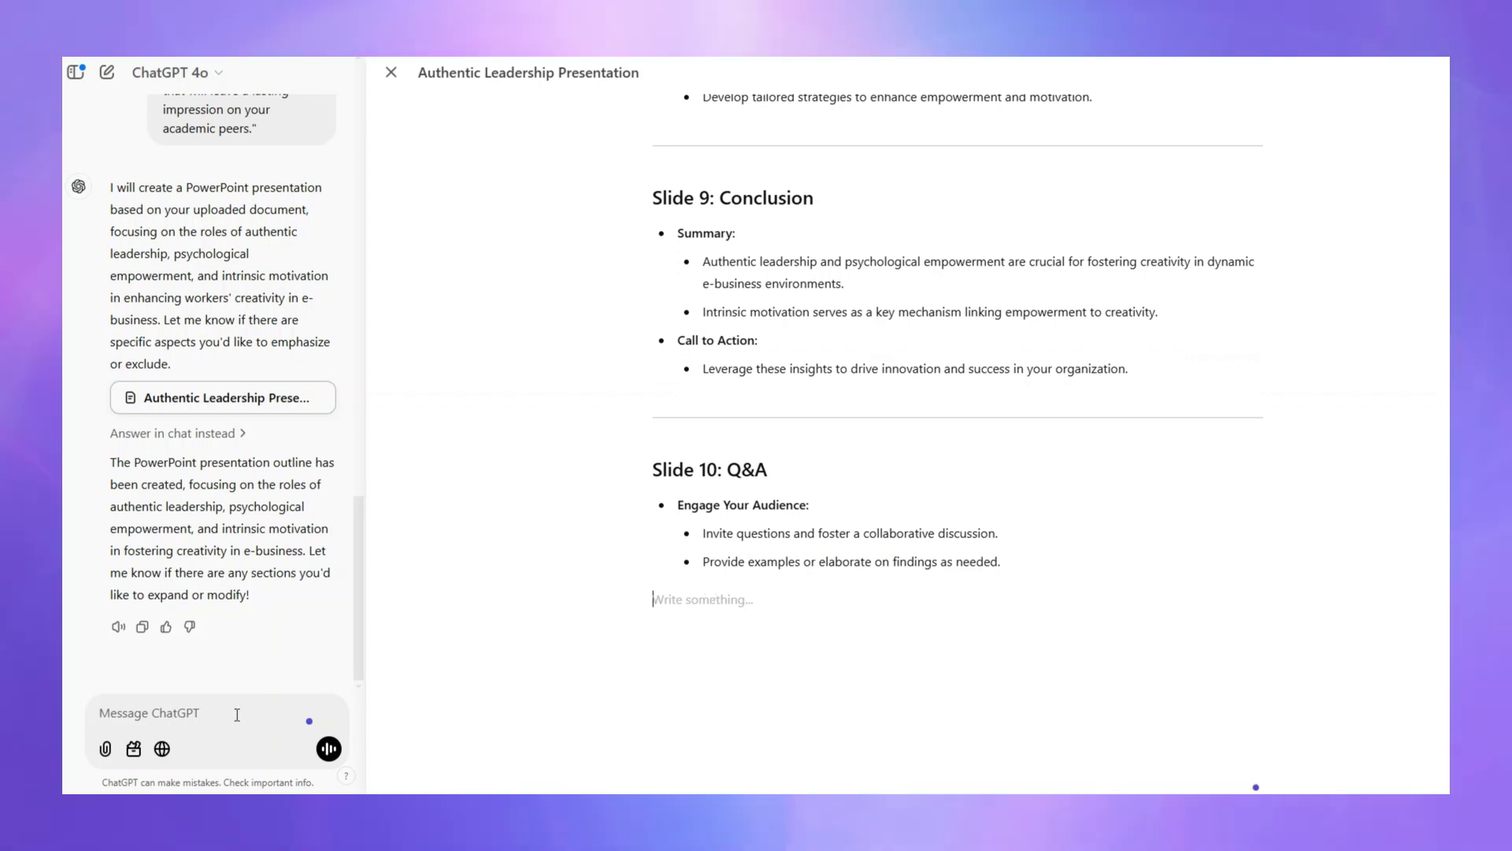
Send a follow-up asking ChatGPT to convert the outline into a PowerPoint file
click(237, 715)
text(onver to ppt)
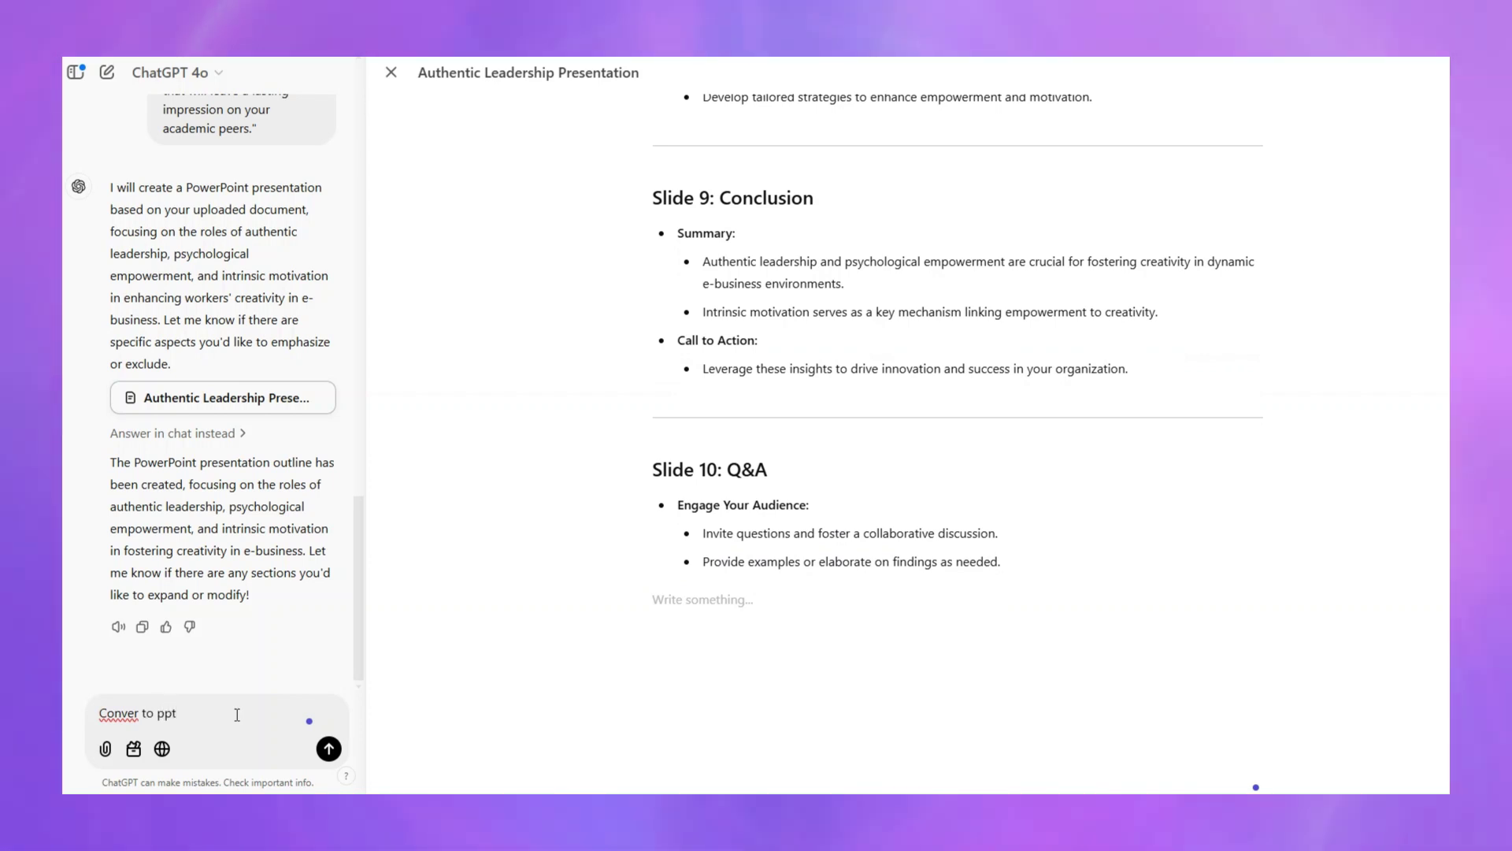
key(Return)
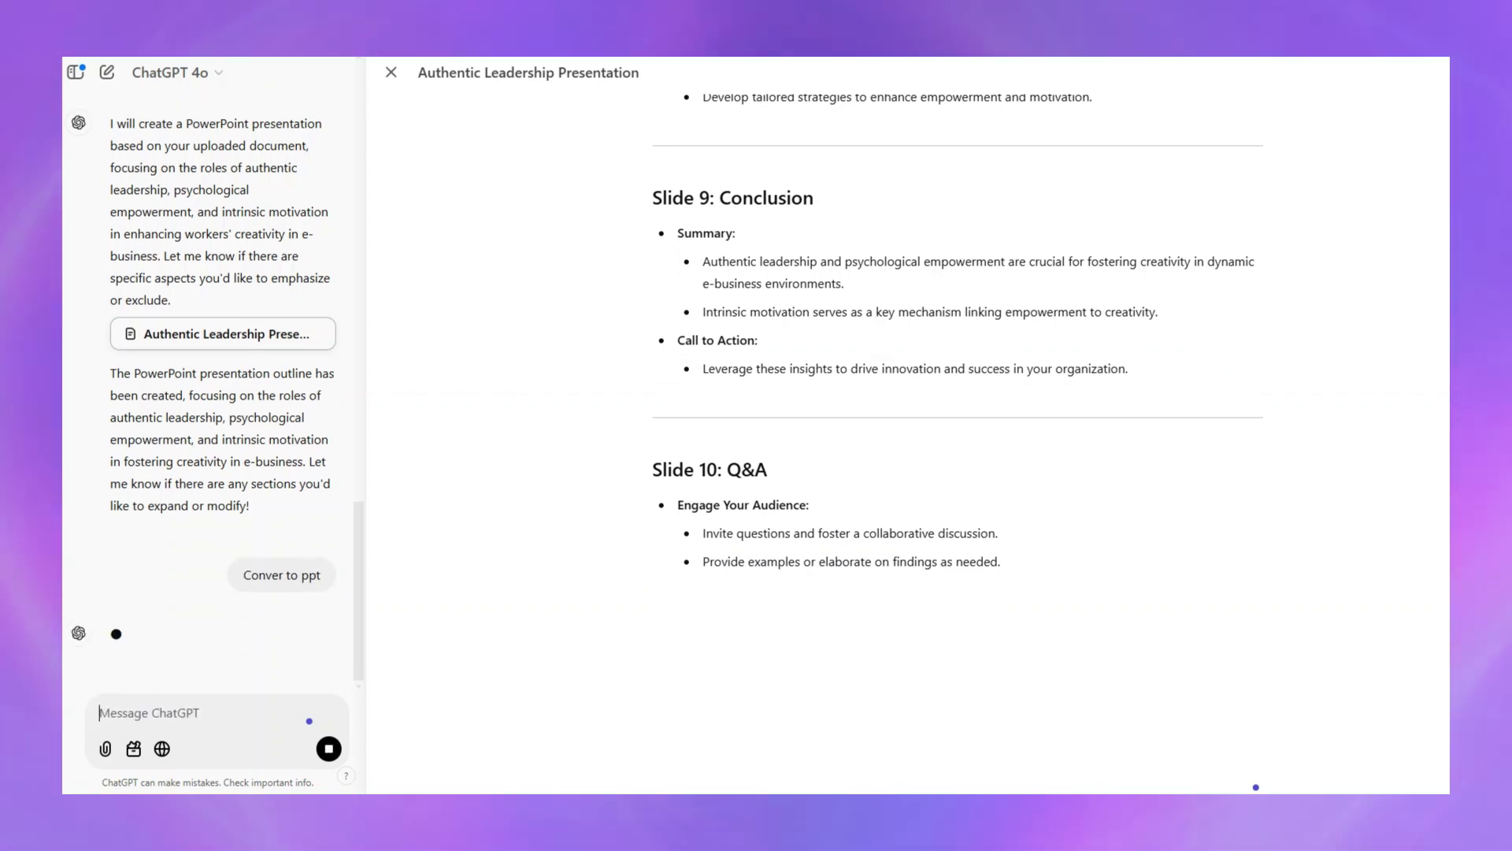
Show the generated code, then download Authentic_Leadership_Presentation.pptx
click(236, 469)
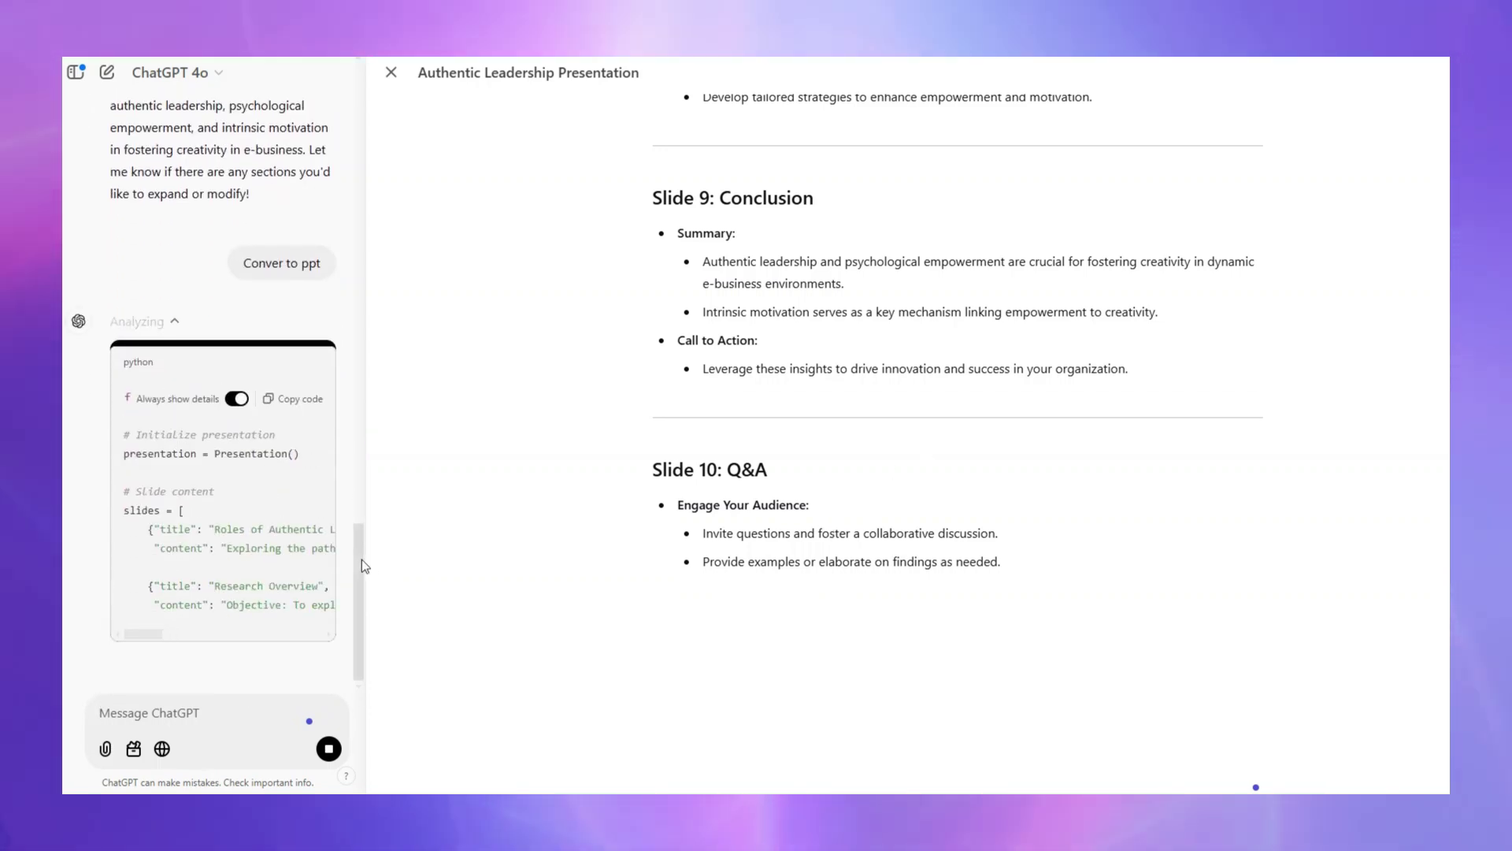
drag(367, 492, 679, 504)
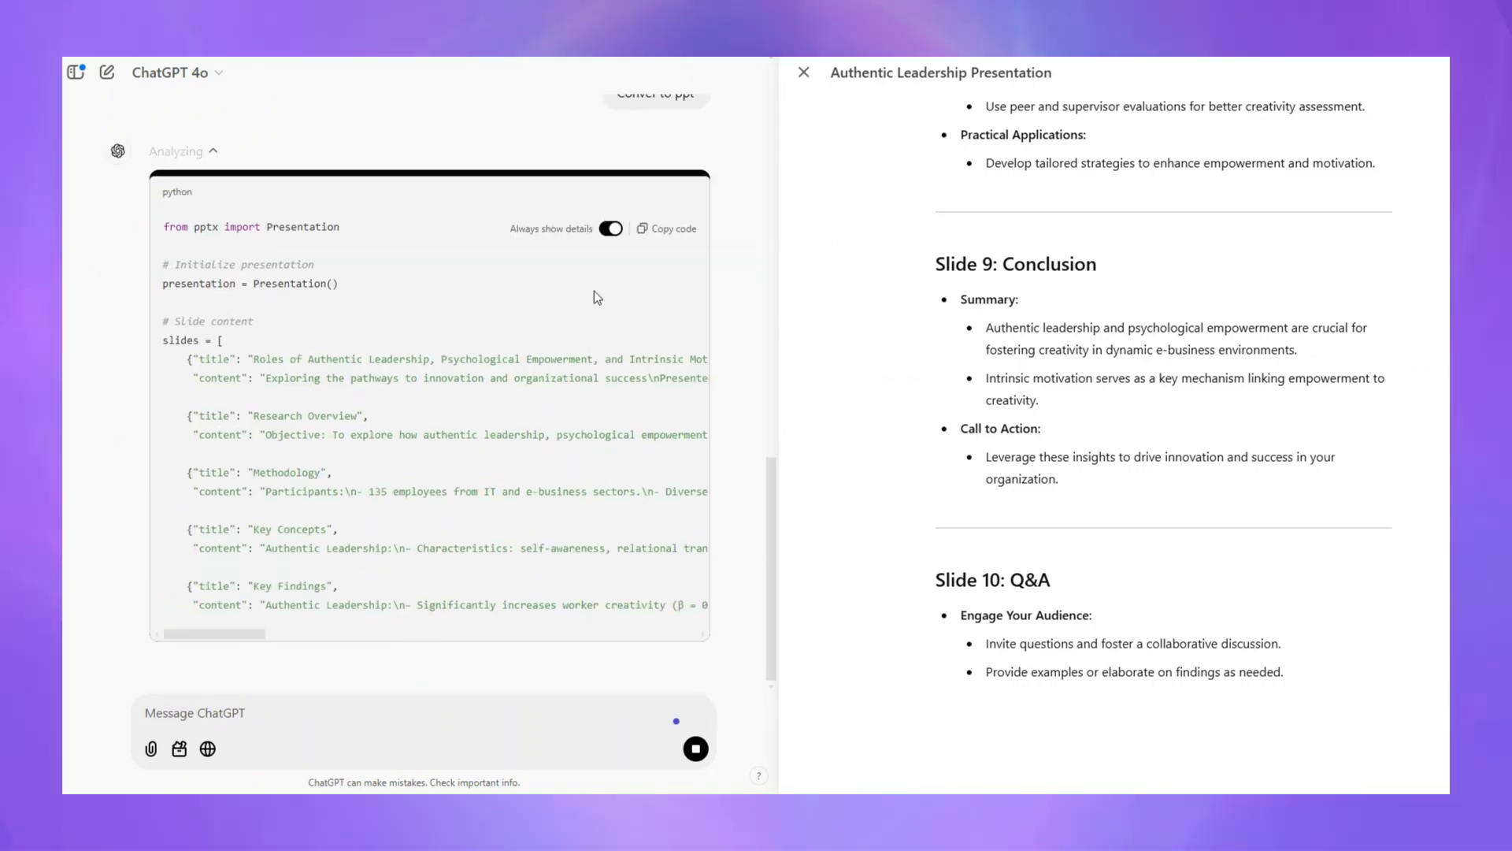
scroll(569, 394, up, 3)
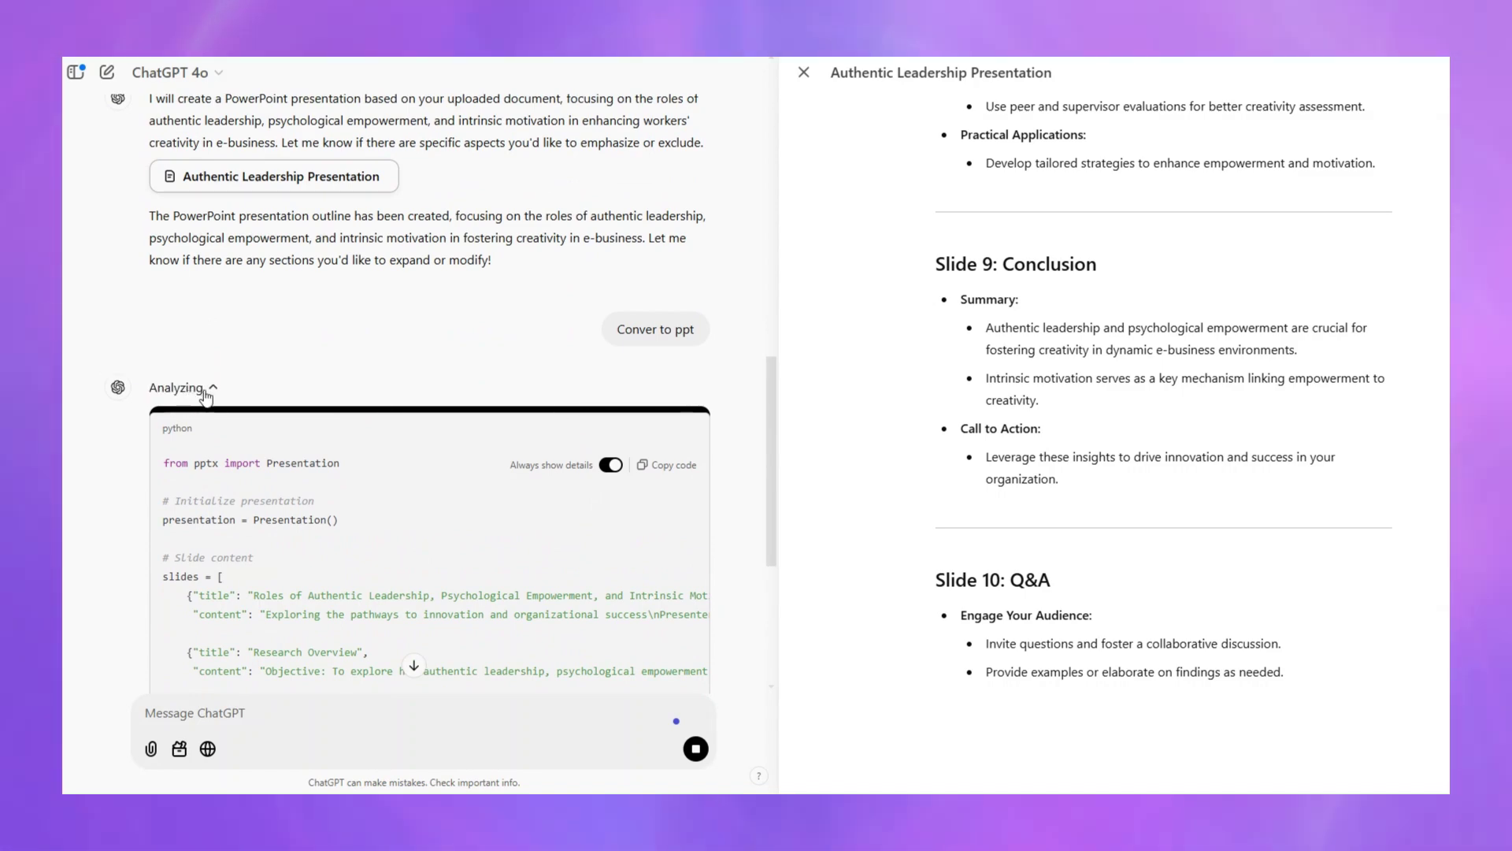
scroll(200, 394, down, 3)
scroll(237, 441, down, 2)
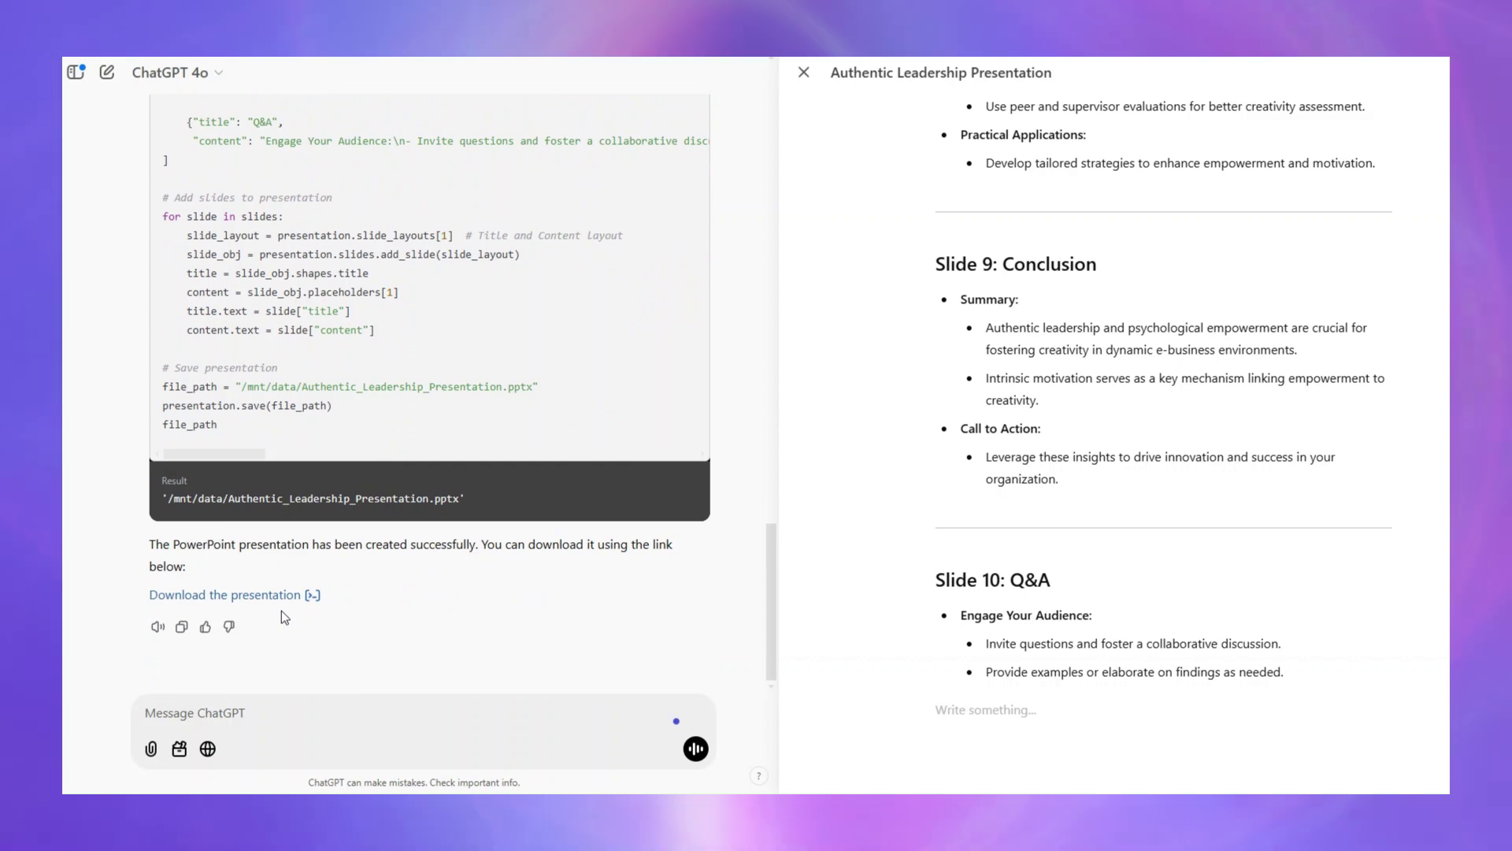
click(273, 603)
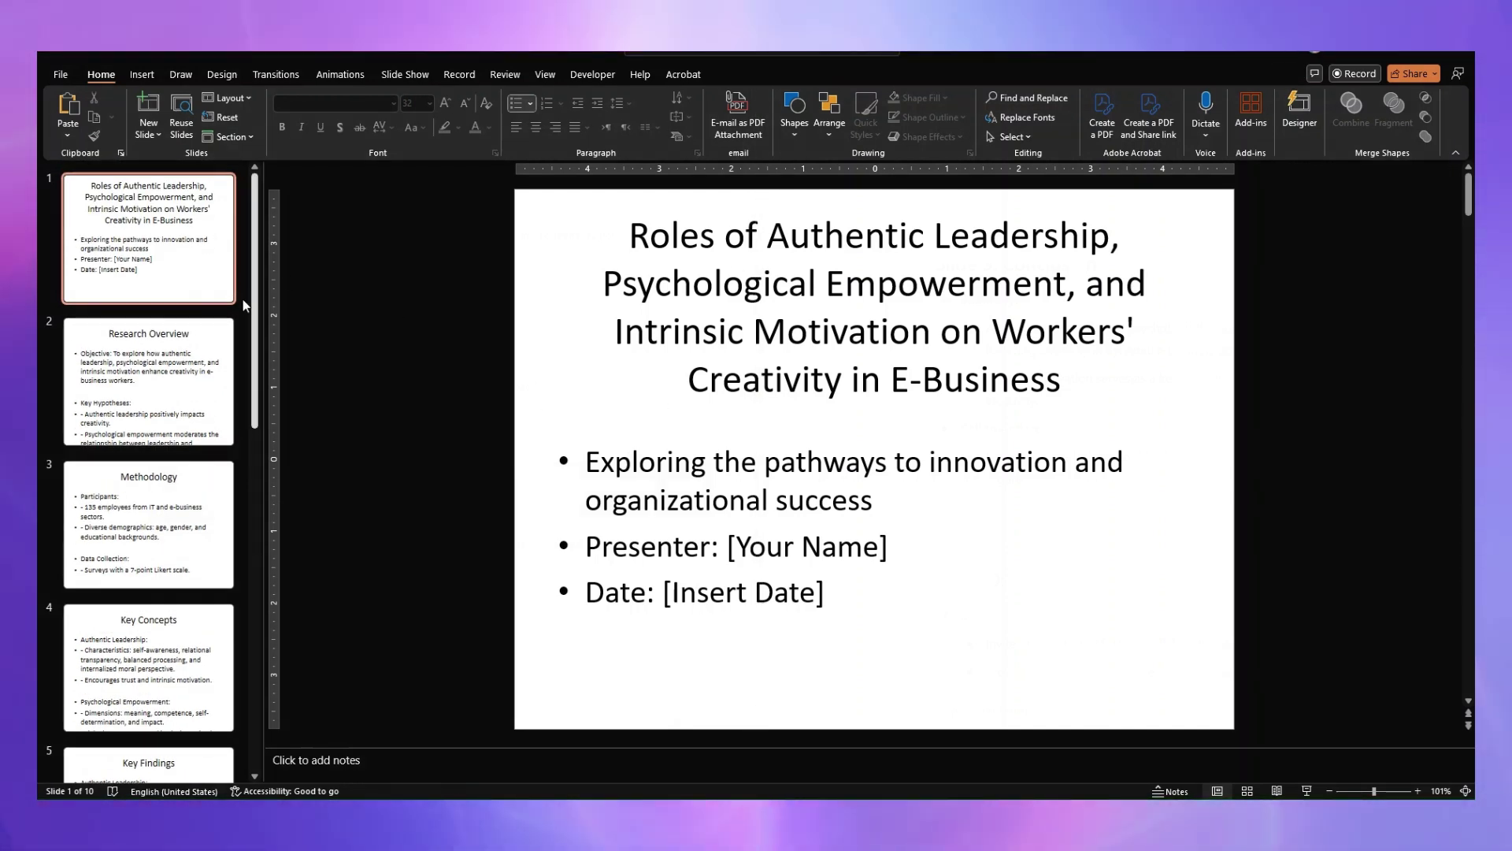
Browse the Methodology, Key Concepts, Data Visualization and Implications slides down to Conclusion
scroll(186, 334, down, 1)
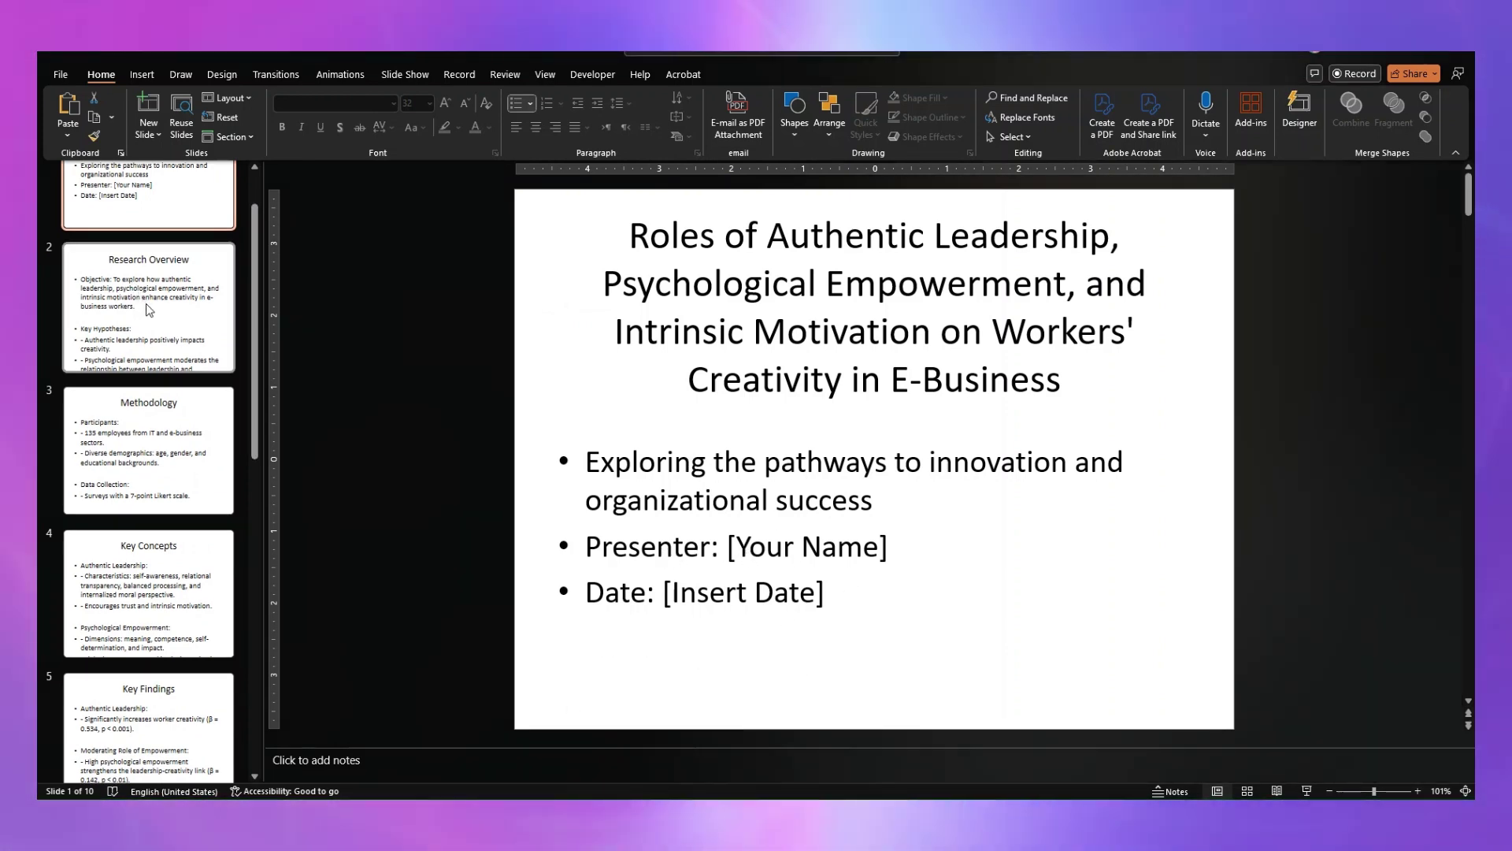
click(155, 447)
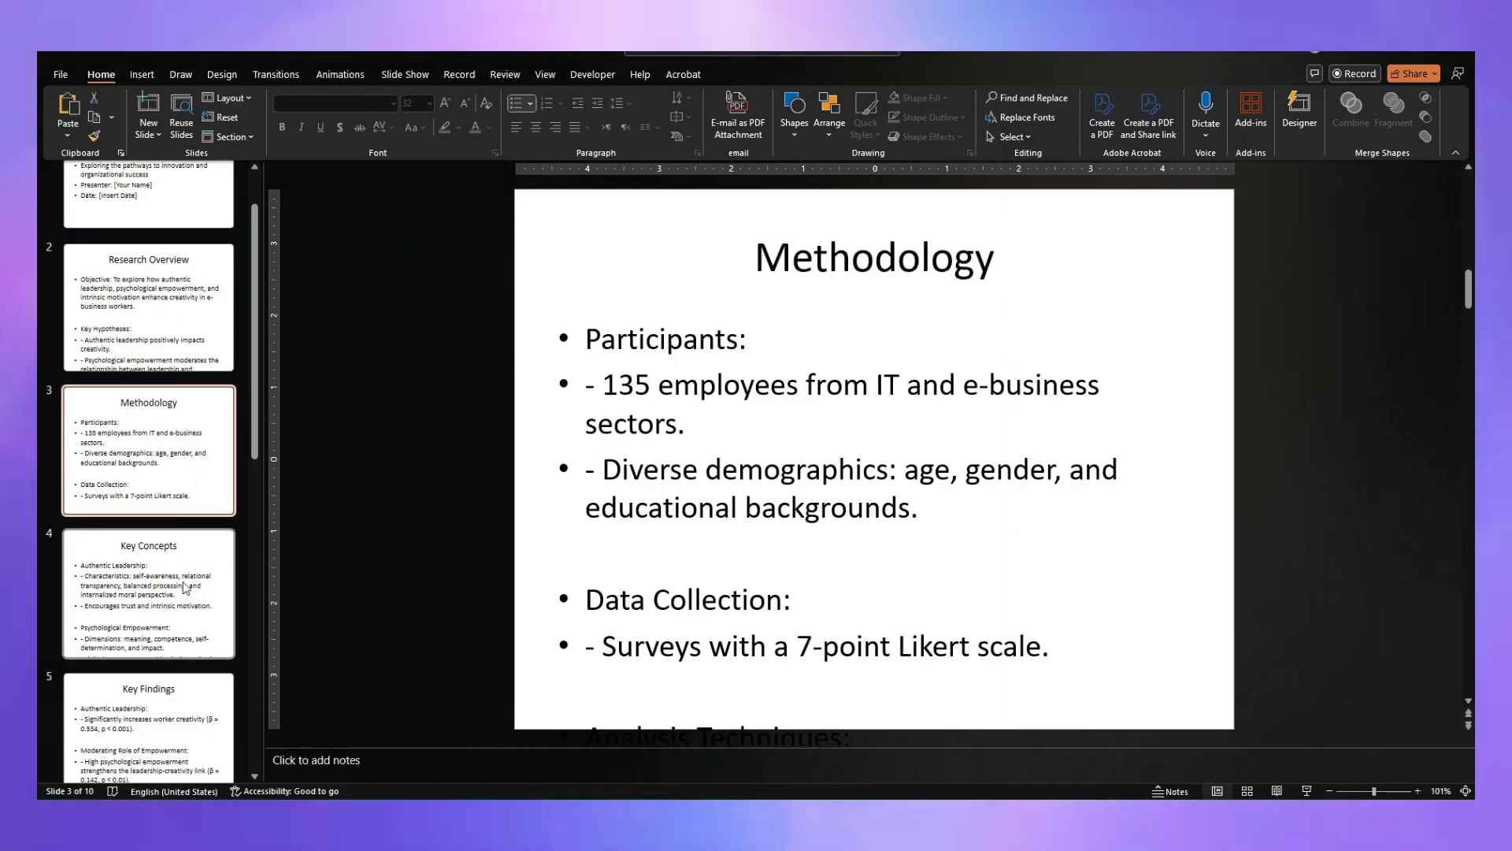
click(157, 599)
scroll(182, 741, down, 2)
scroll(182, 740, down, 2)
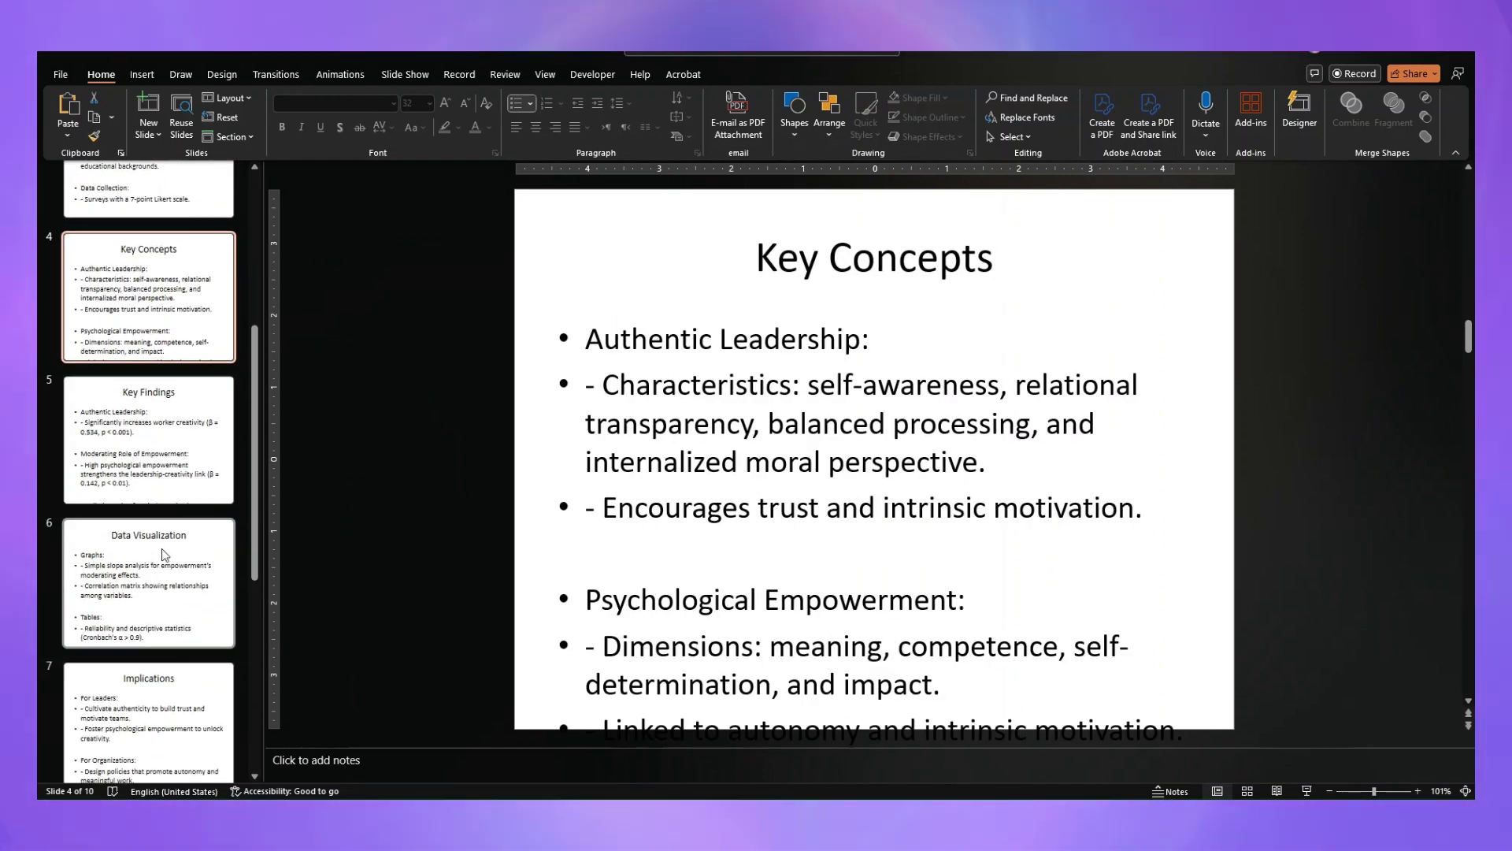
click(185, 622)
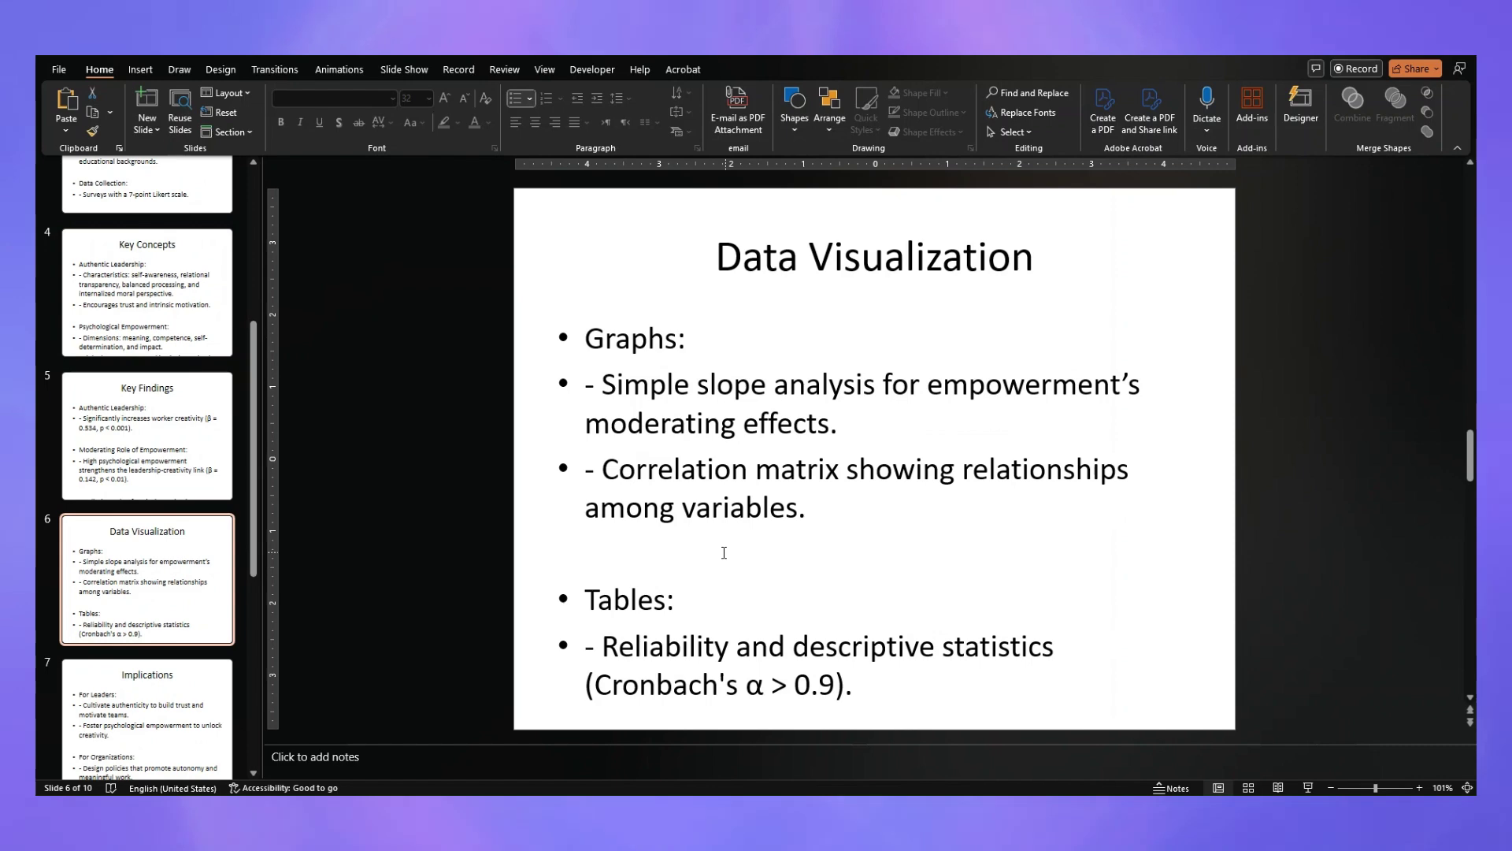
scroll(149, 599, down, 2)
click(146, 512)
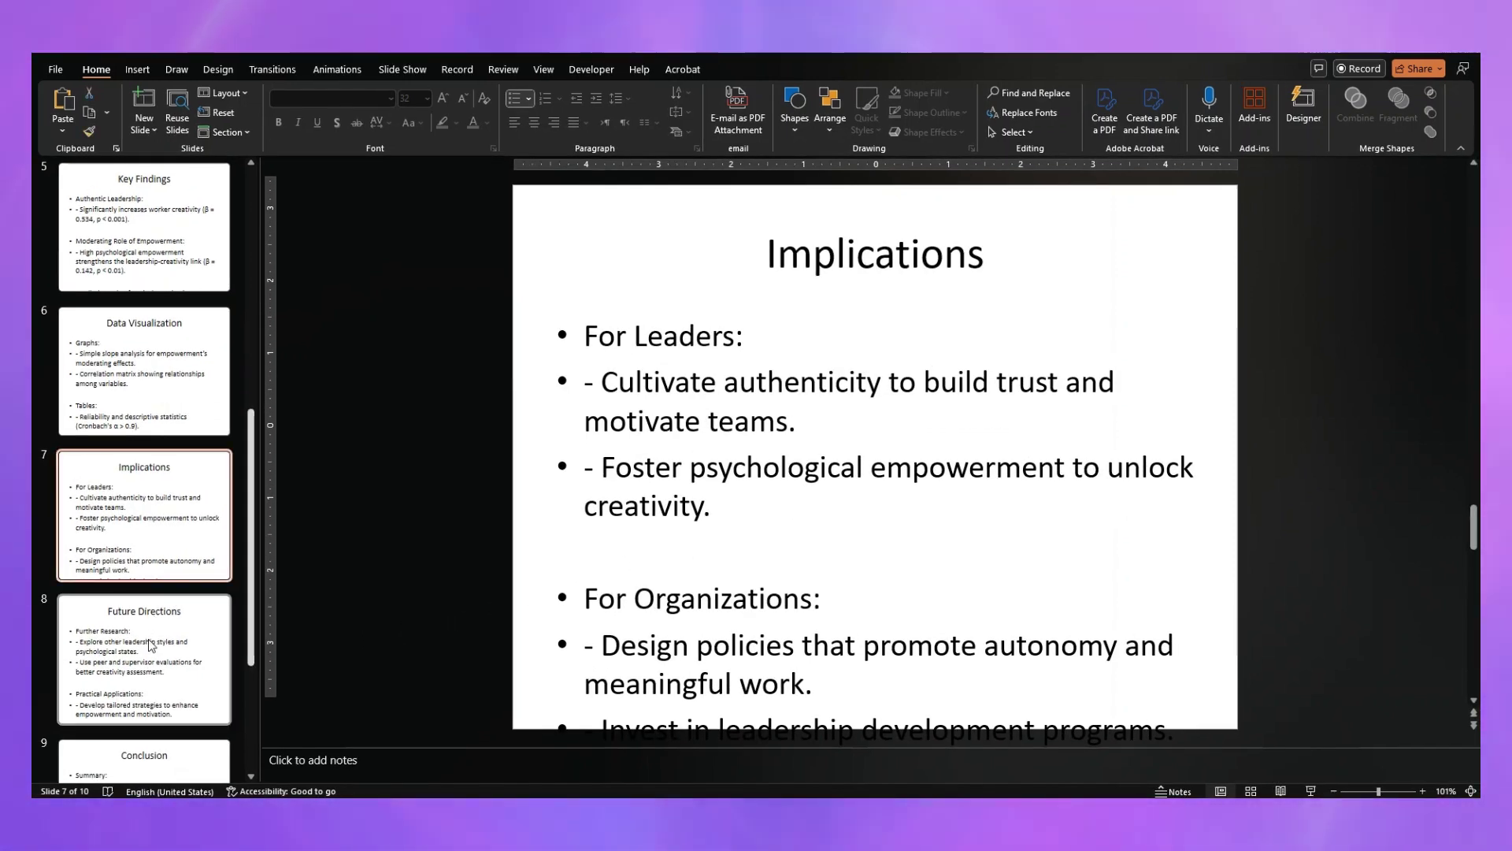
scroll(276, 589, down, 3)
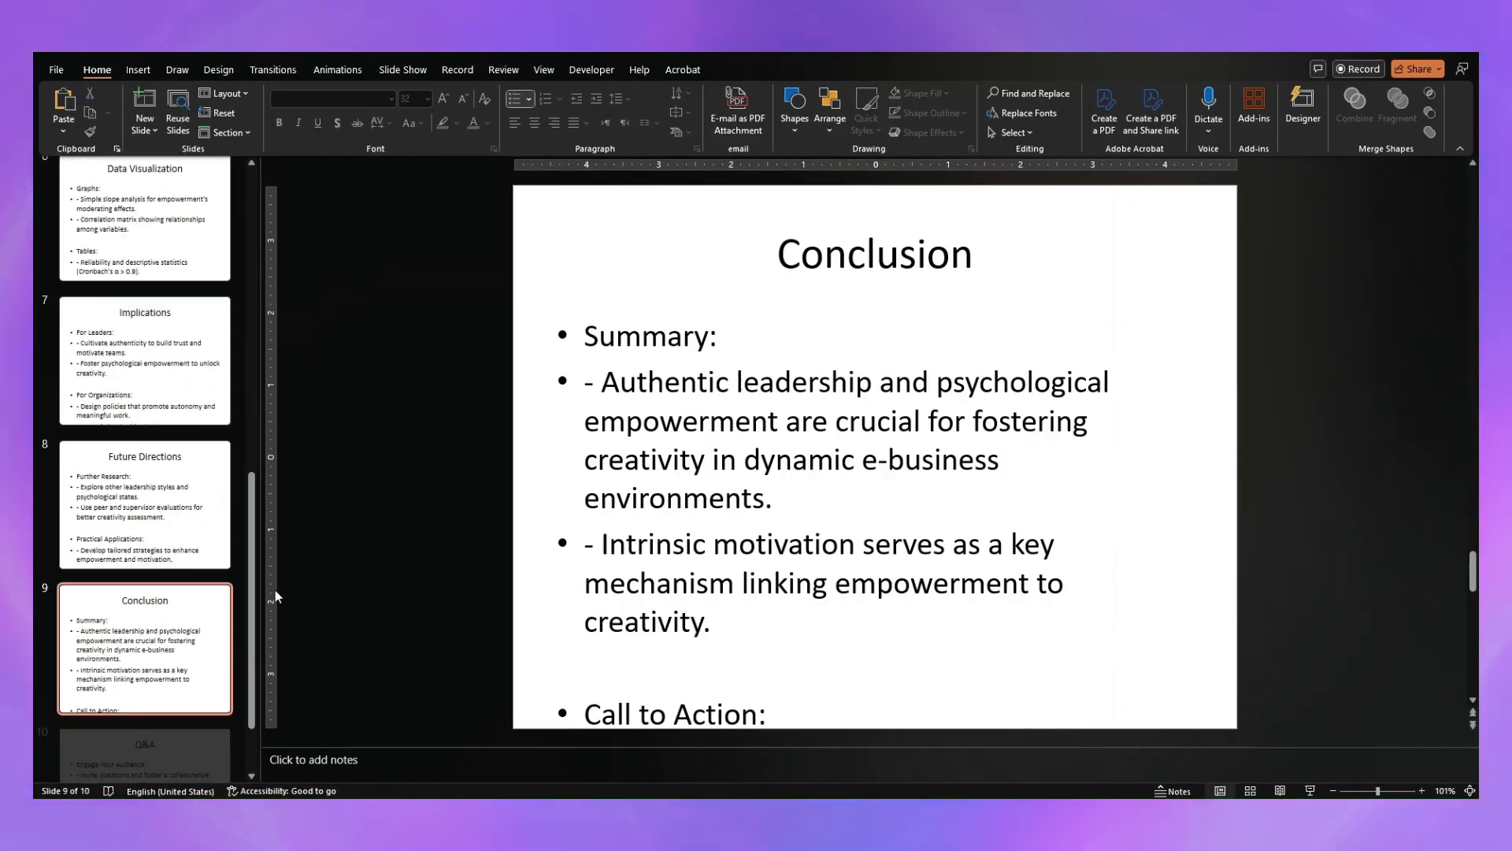
scroll(552, 473, down, 1)
Apply 'Shrink text on overflow' AutoFit to the Conclusion slide's body text
click(683, 443)
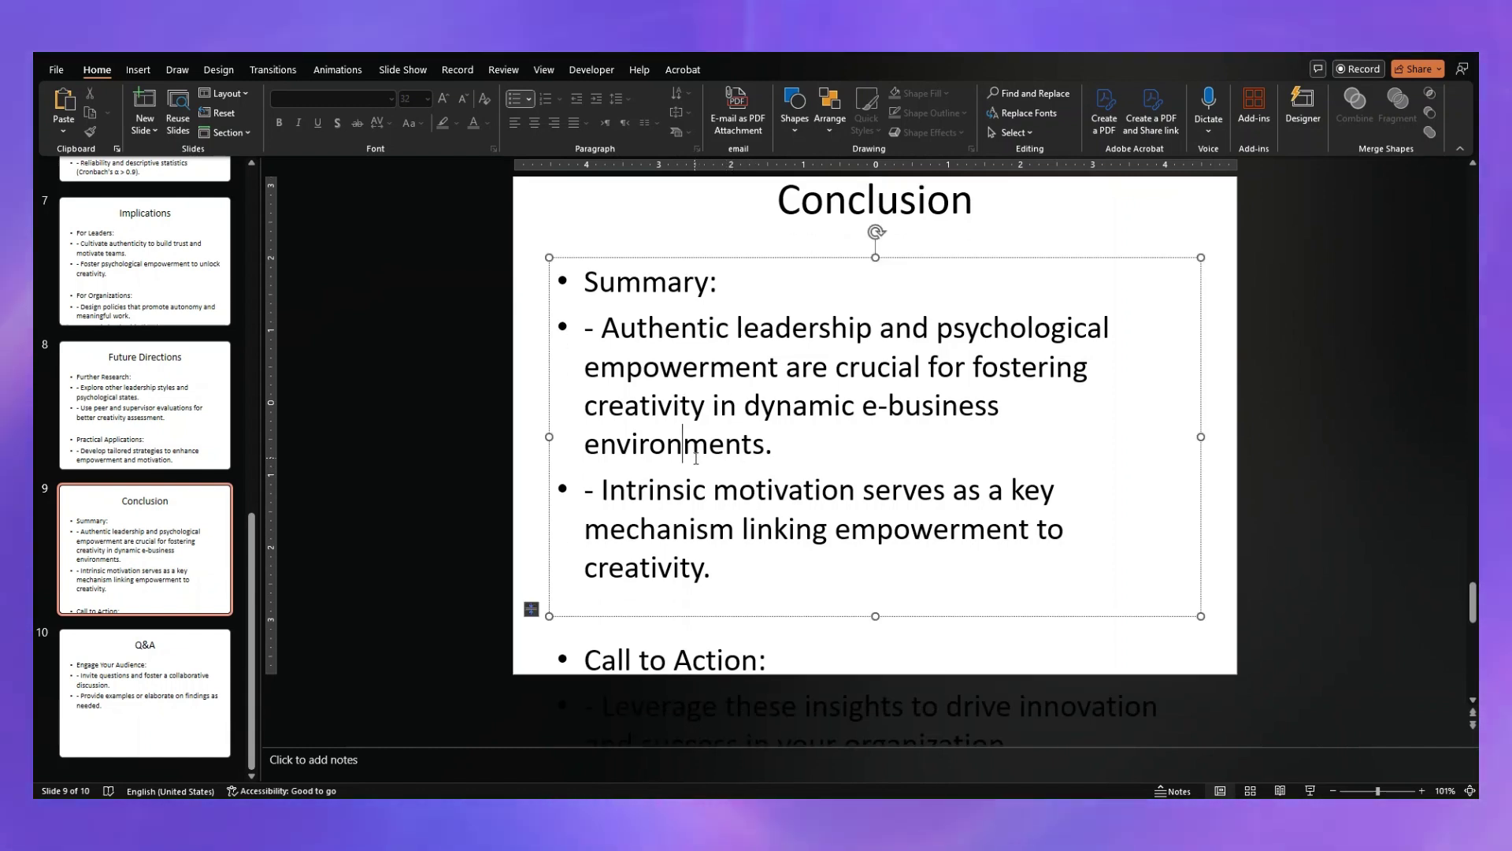
click(666, 598)
click(692, 703)
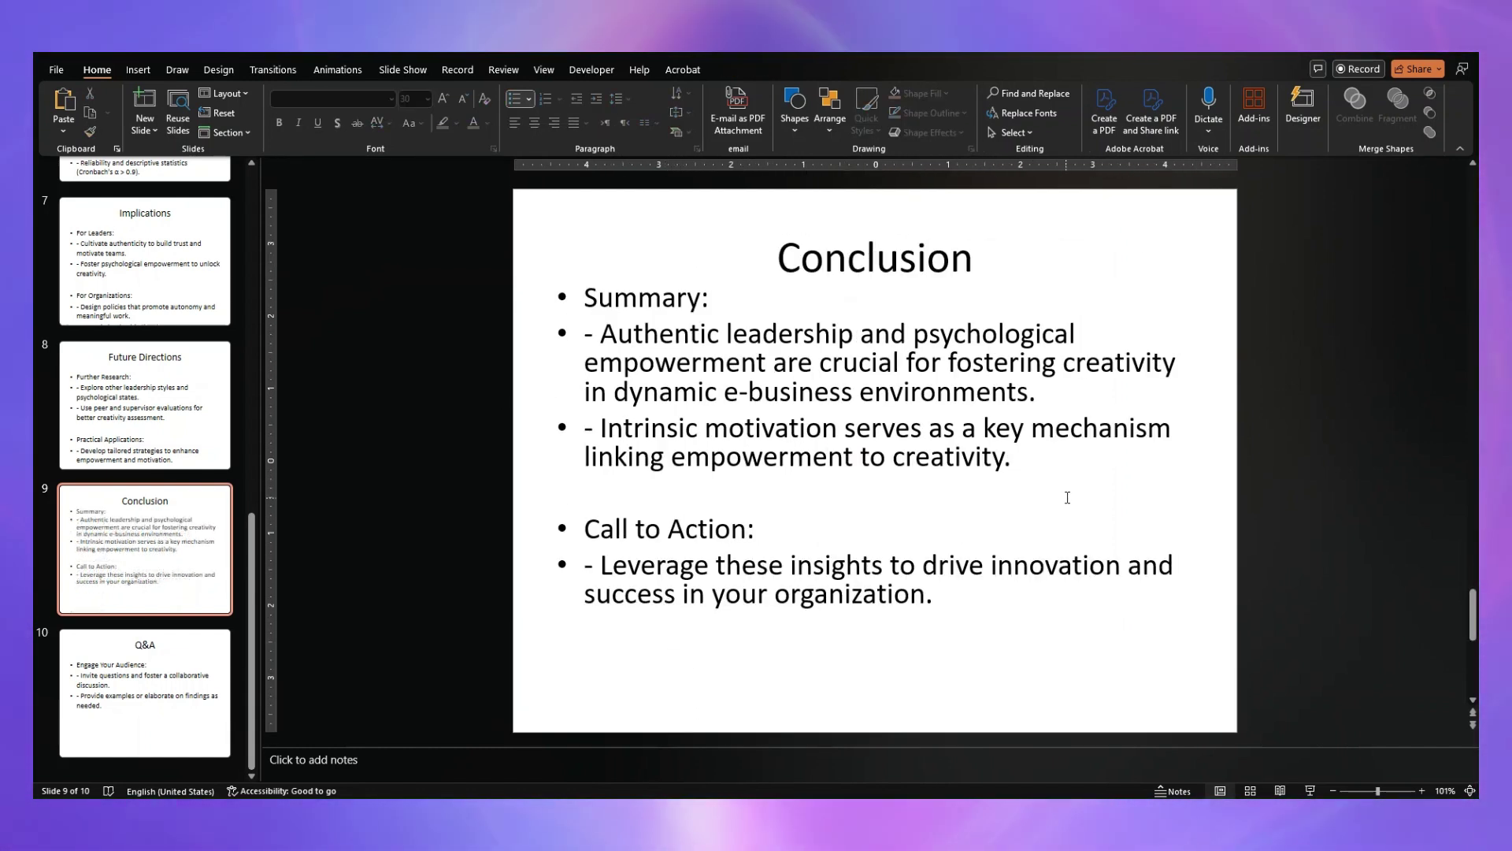